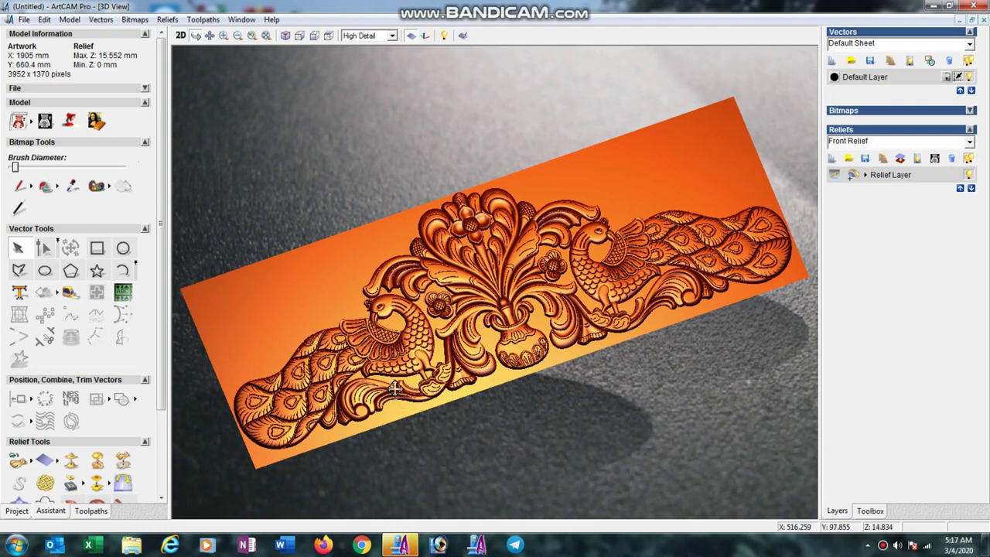
Step: Tilt the 3D relief view and tile the 3D and 2D windows vertically side by side
drag(508, 307, 531, 314)
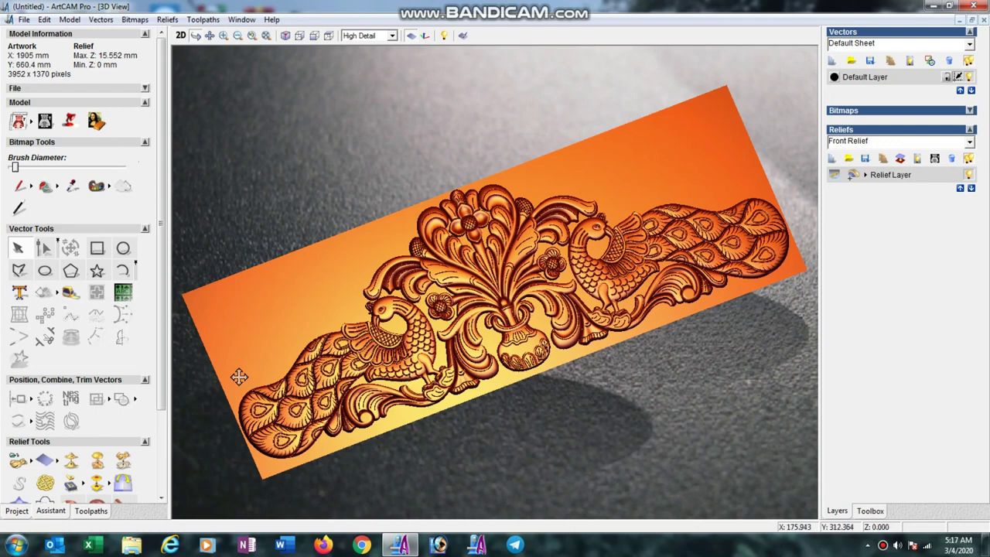
click(242, 21)
click(265, 48)
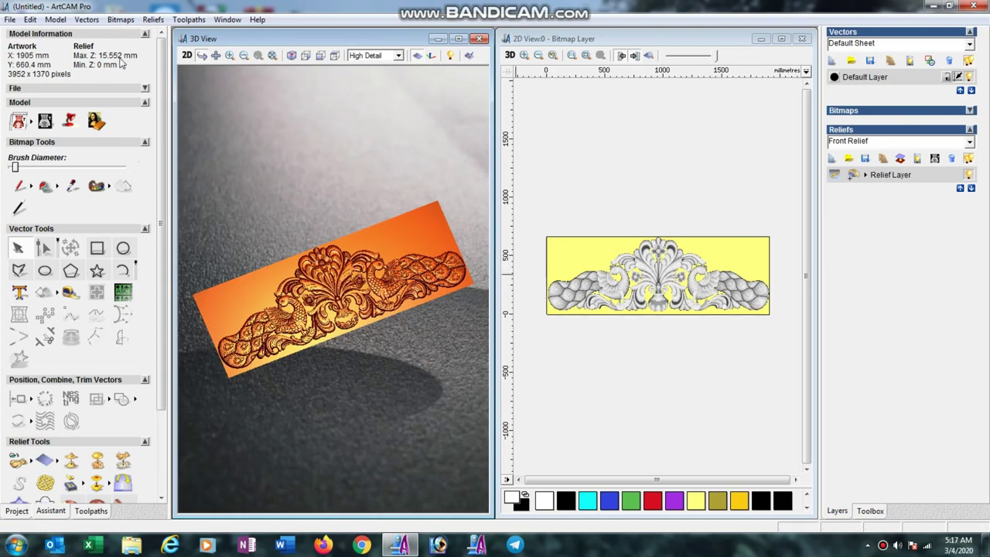
Step: Check Scale Relief Height without changing it, leaving the relief at 15.552 mm
click(124, 461)
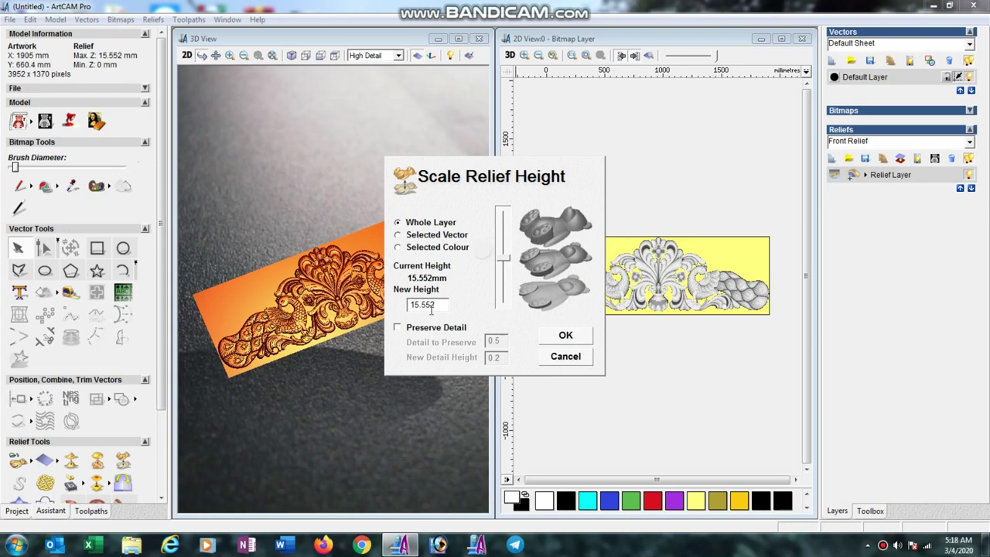
click(566, 356)
scroll(163, 433, down, 3)
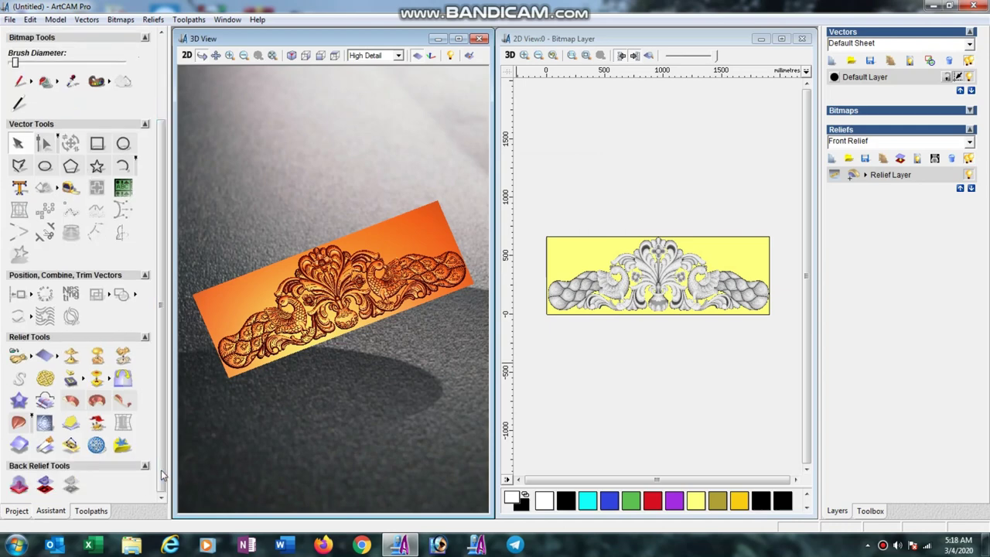
Step: Trace vector boundaries on the selected relief layer, using a height range with minimum height 1
click(71, 445)
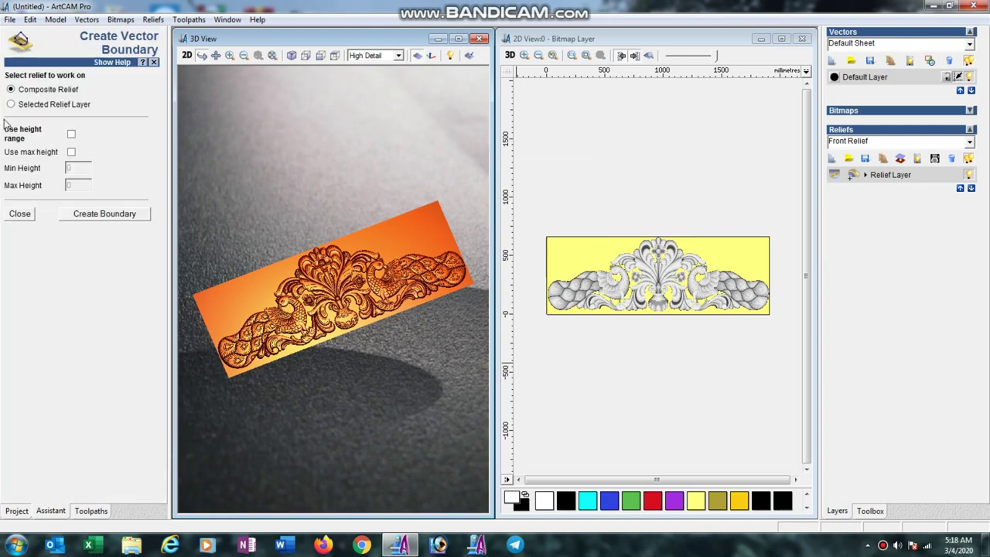
click(71, 135)
text(1)
click(84, 216)
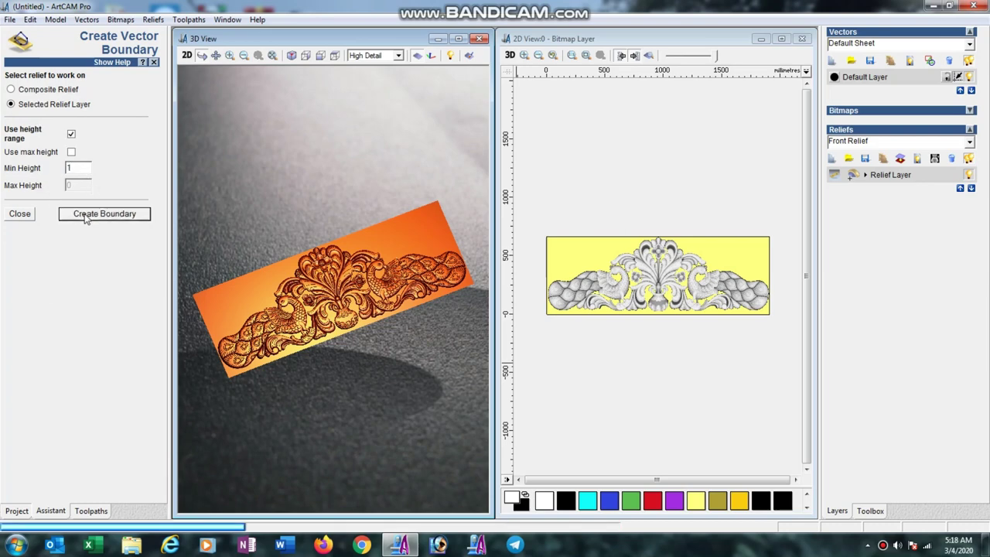
click(20, 214)
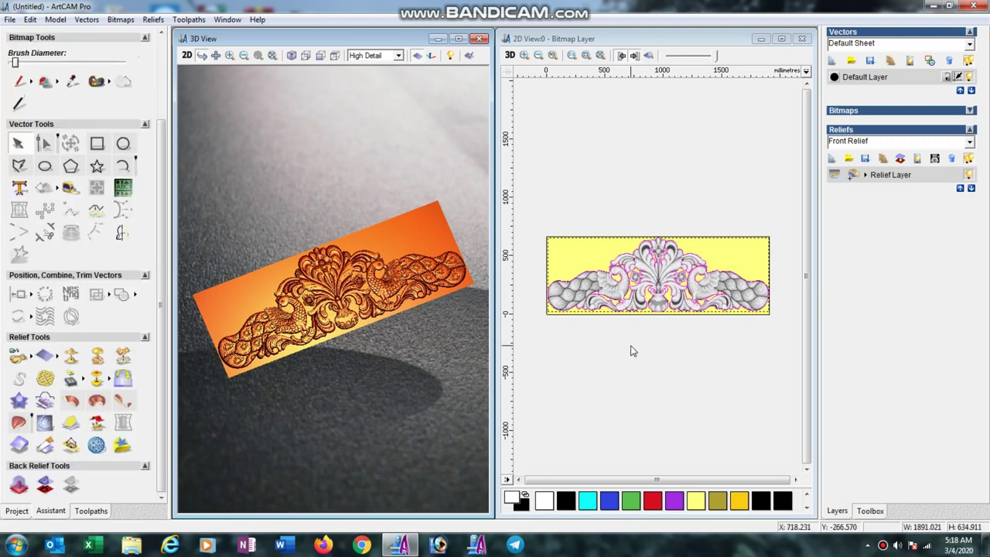
Step: Show the shaded relief in the 2D view and select the boundary vectors to check them
click(649, 56)
scroll(652, 272, up, 3)
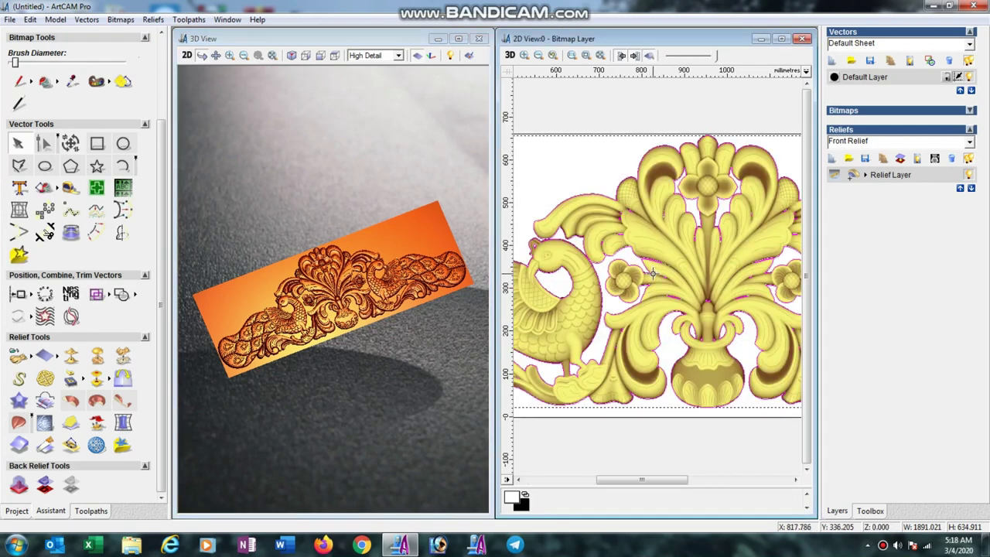
scroll(652, 272, down, 3)
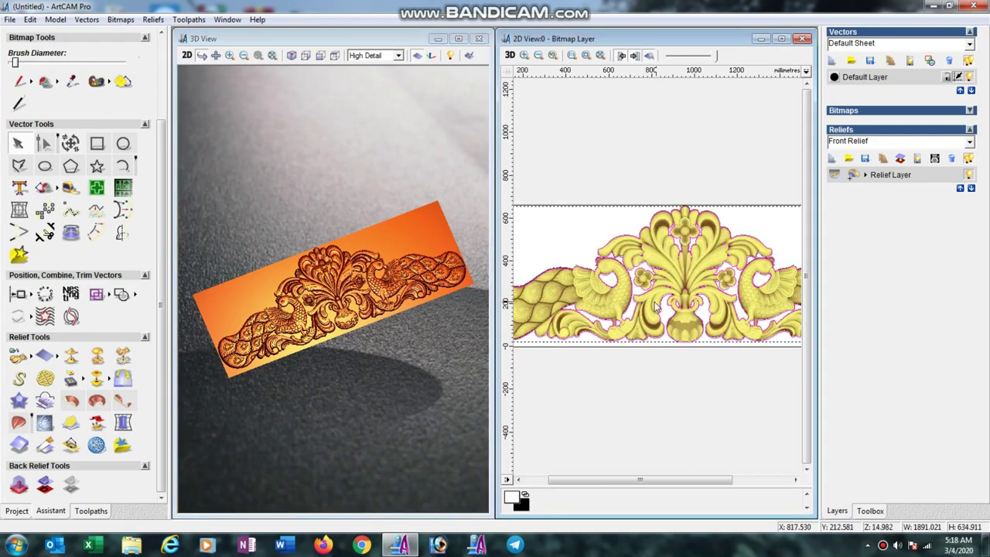
click(641, 384)
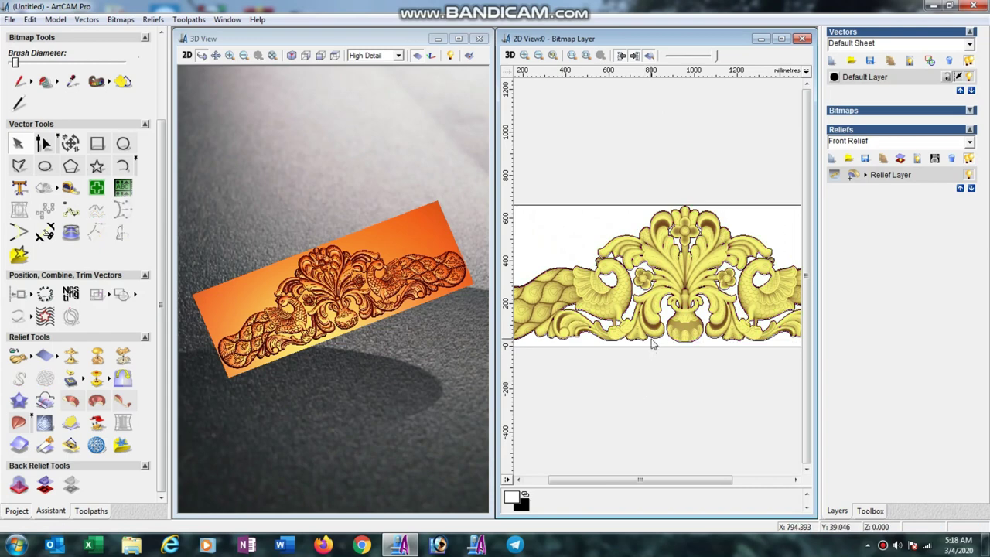
click(652, 346)
scroll(653, 325, up, 2)
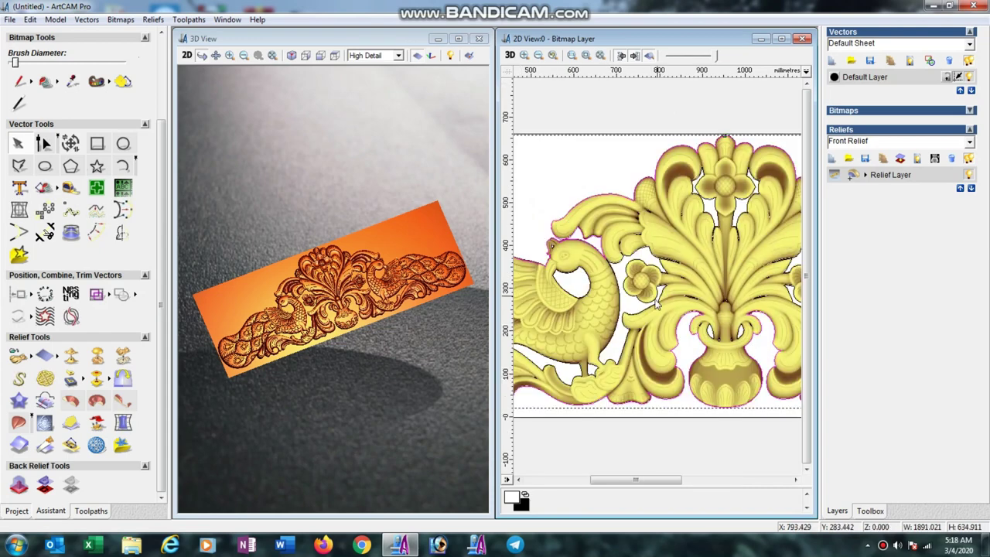
click(619, 349)
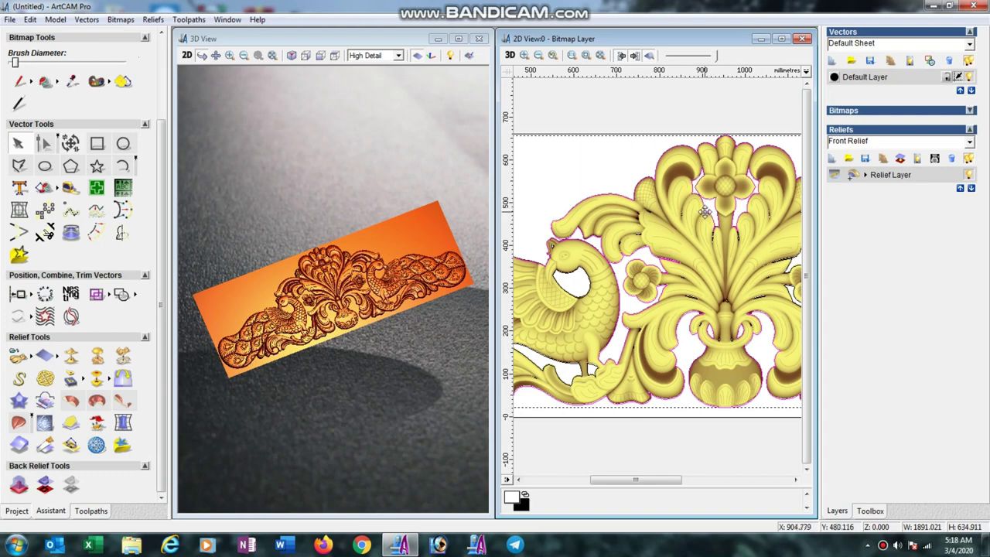
Step: Zoom around the design to inspect the outlines around both peacocks and the flower vase
scroll(740, 230, down, 1)
scroll(716, 263, up, 1)
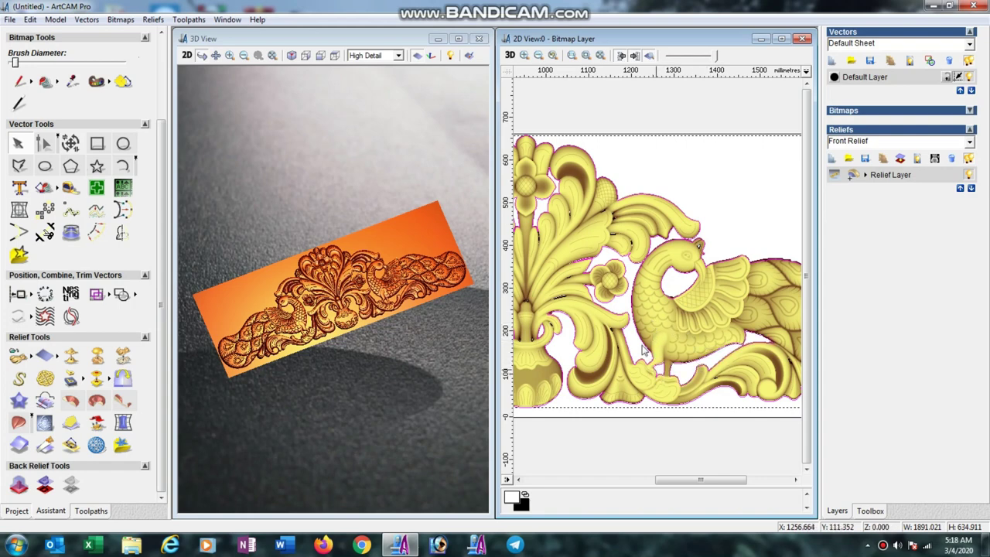
scroll(619, 332, down, 1)
scroll(544, 321, up, 1)
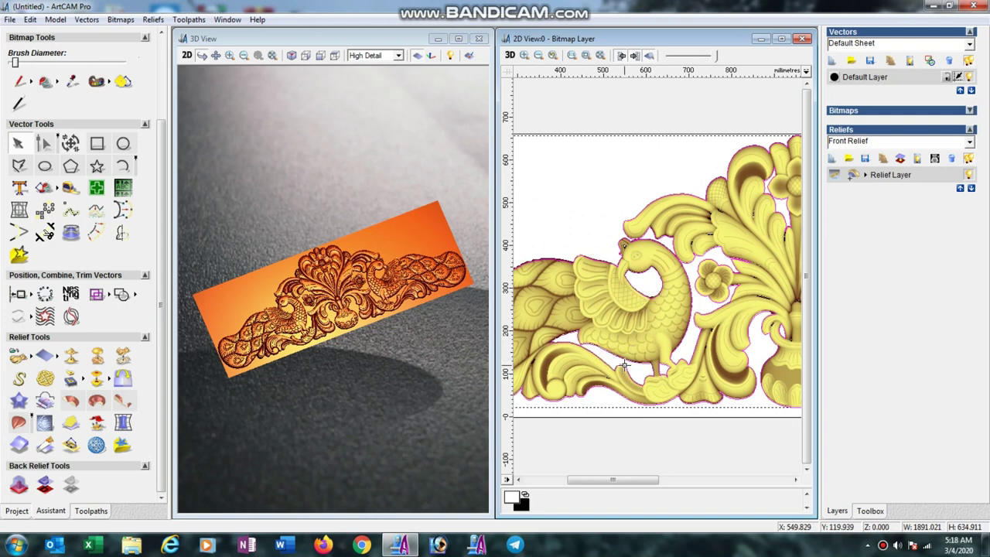
scroll(625, 365, down, 1)
scroll(696, 338, down, 1)
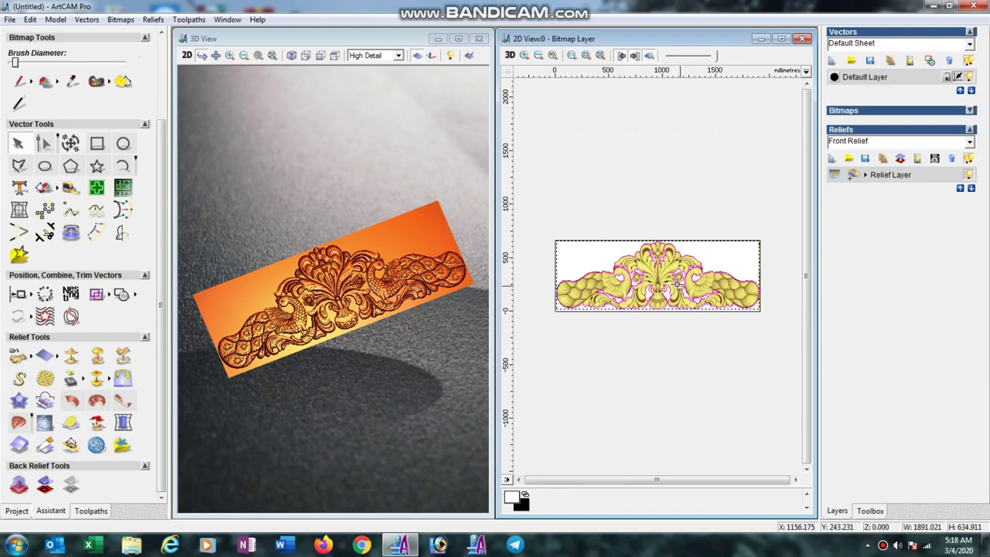
scroll(677, 284, up, 1)
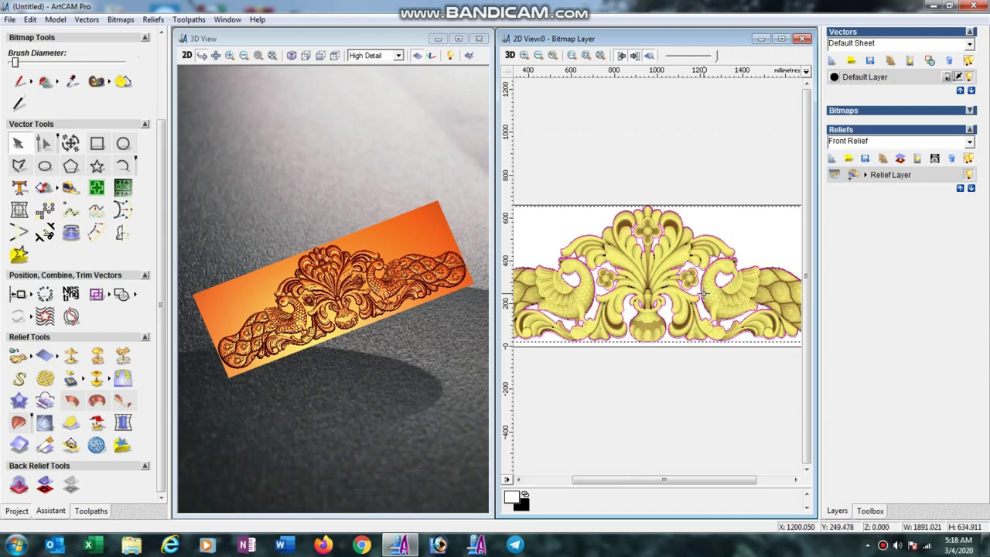
Step: Merge a flat shape of start height 0.1 high into the relief from the boundary vectors
right_click(704, 292)
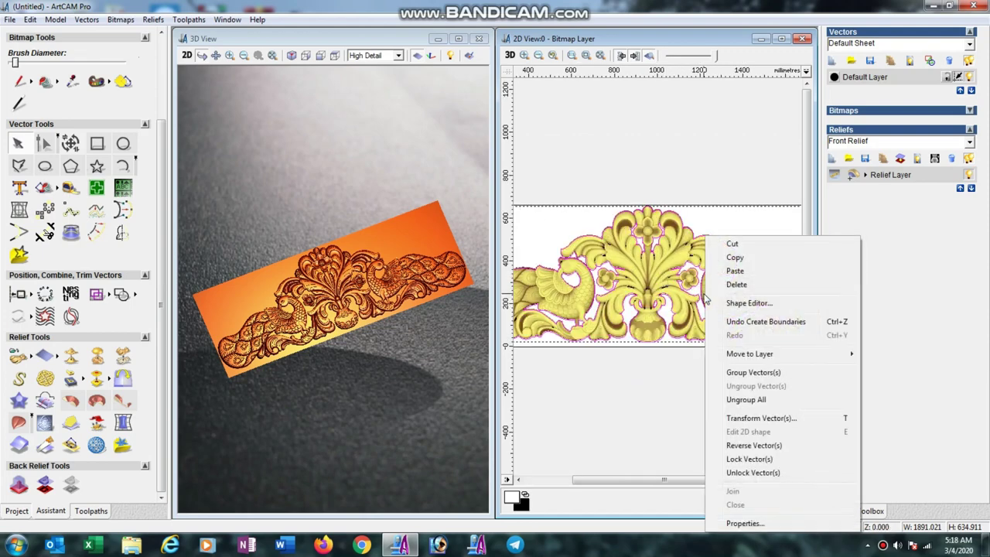
click(749, 306)
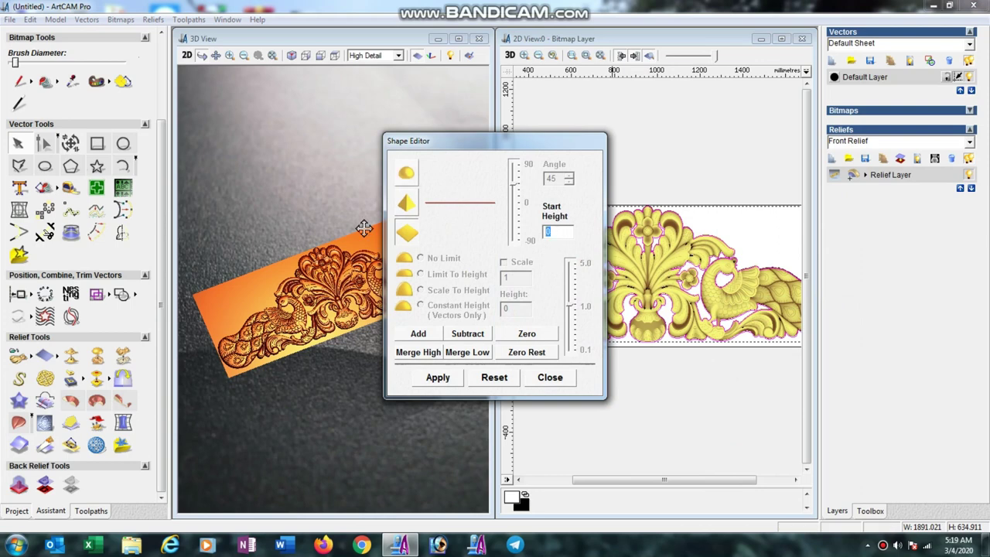
text(0.1)
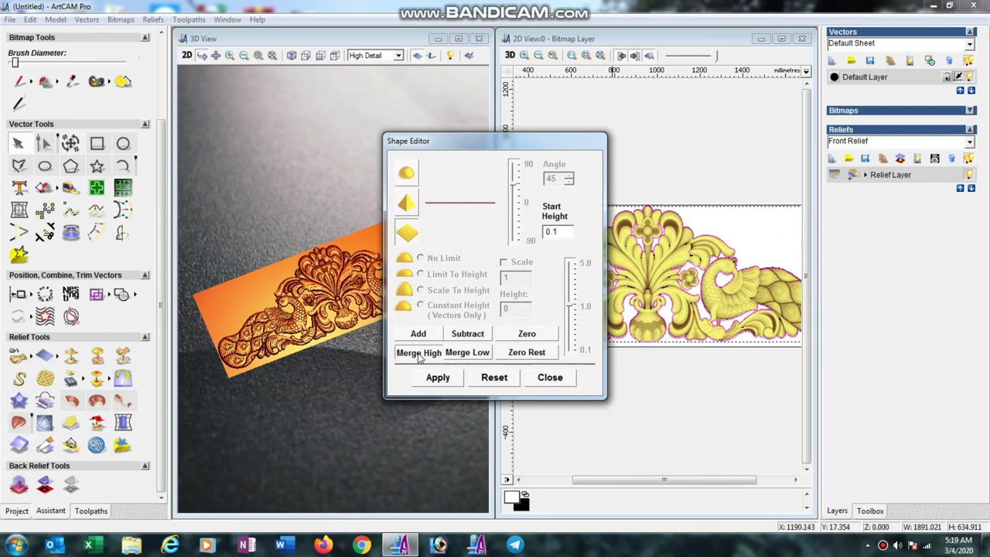
click(418, 356)
click(550, 377)
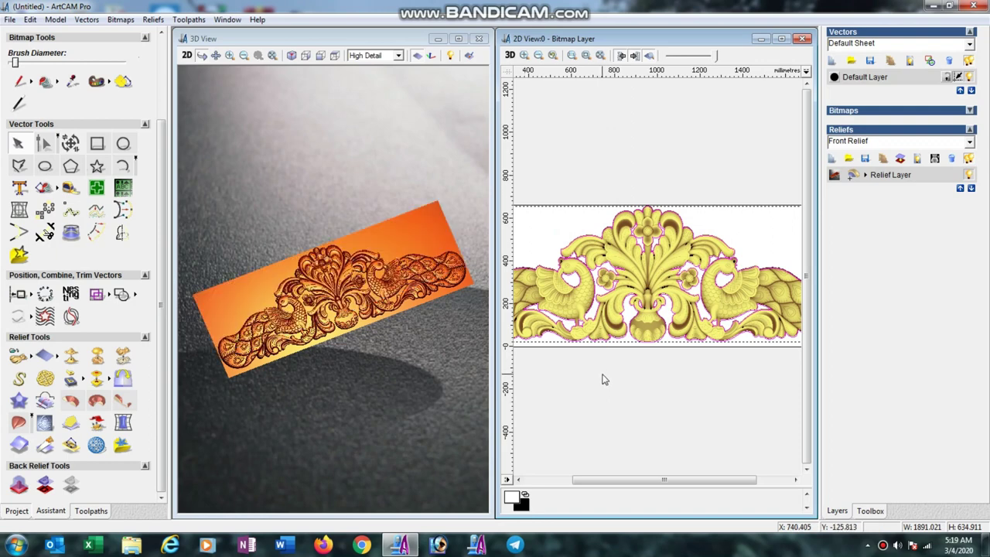
click(603, 376)
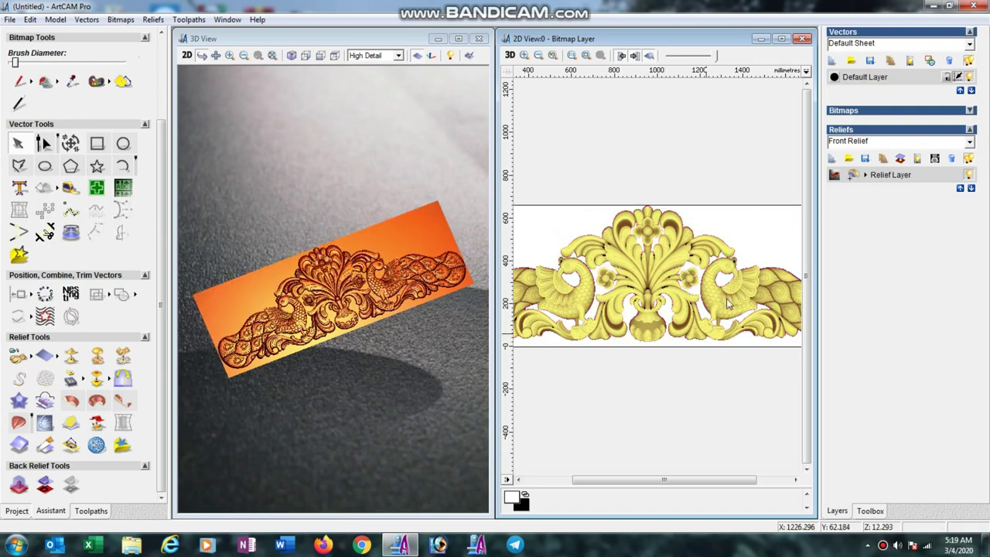
Step: Hide the Default Layer, add a new vector layer, and select then clear all vectors
click(970, 76)
click(832, 62)
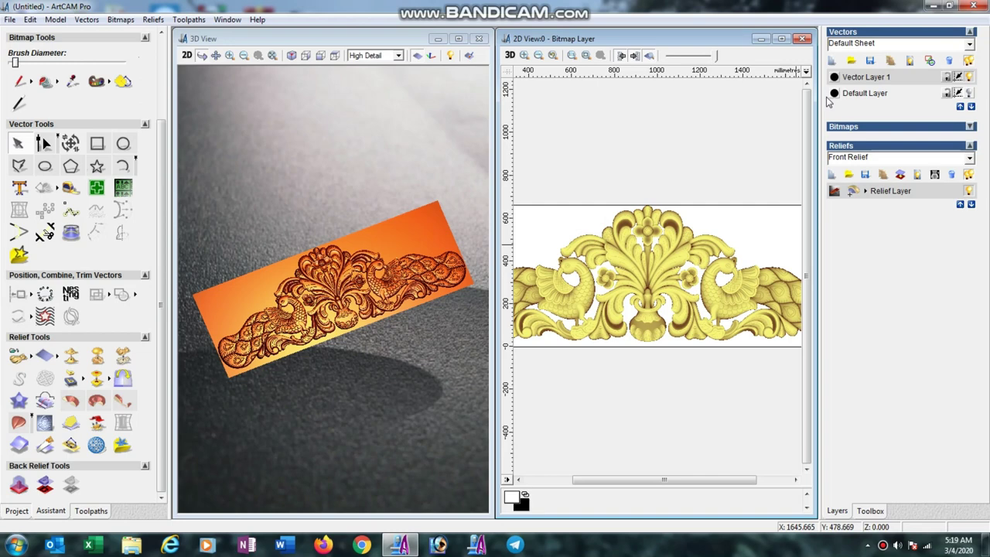
key(ctrl+a)
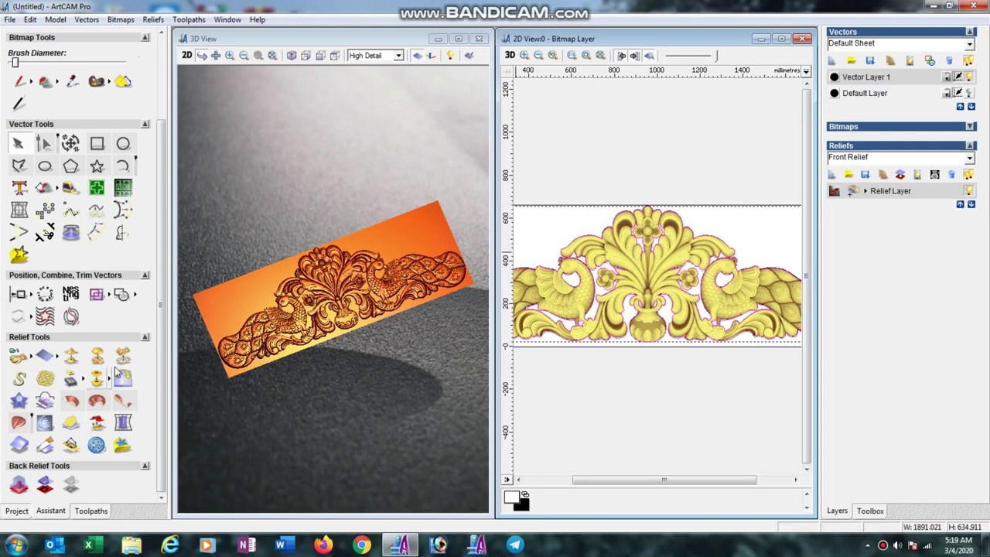
click(122, 377)
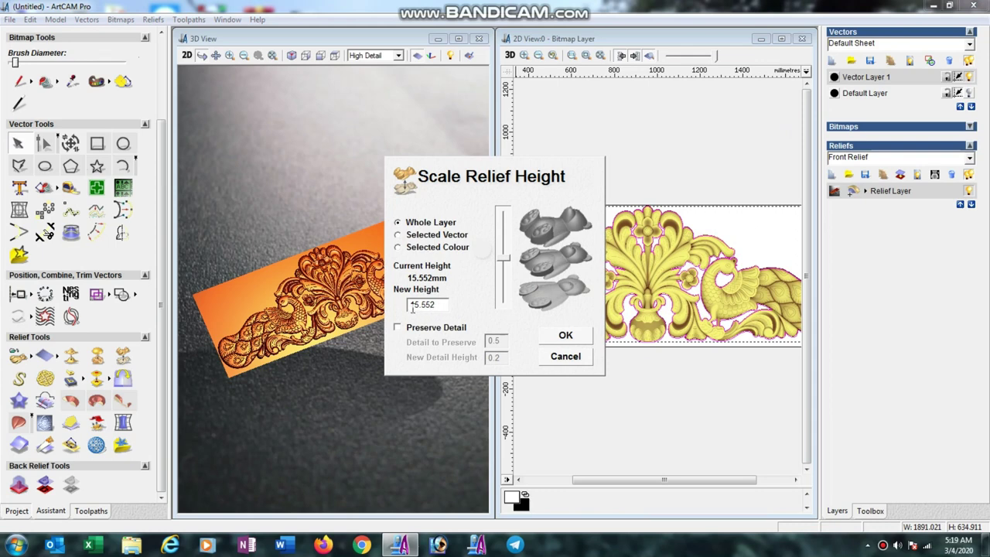
click(565, 356)
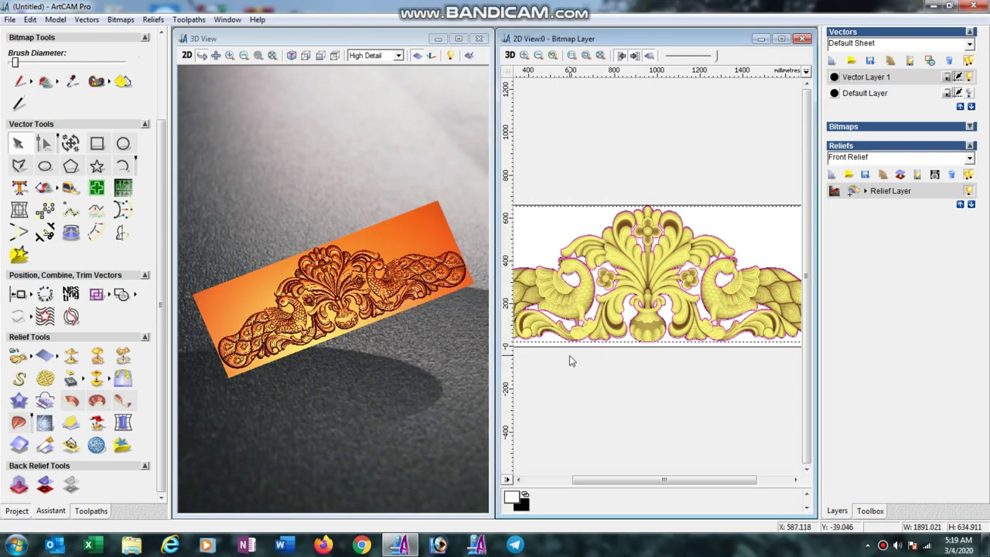
click(642, 388)
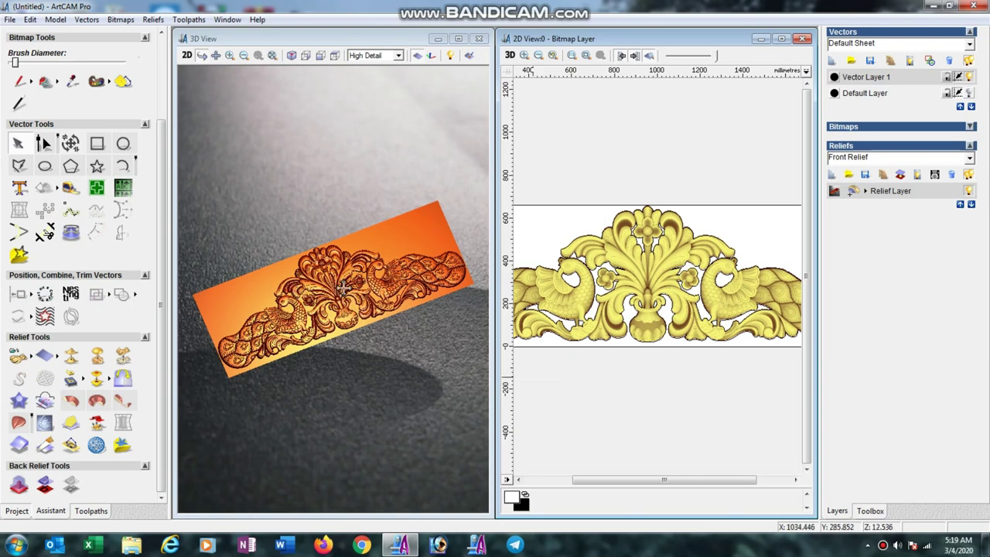
Step: Rescale the whole relief height from 15.552 mm to 16 mm
click(123, 357)
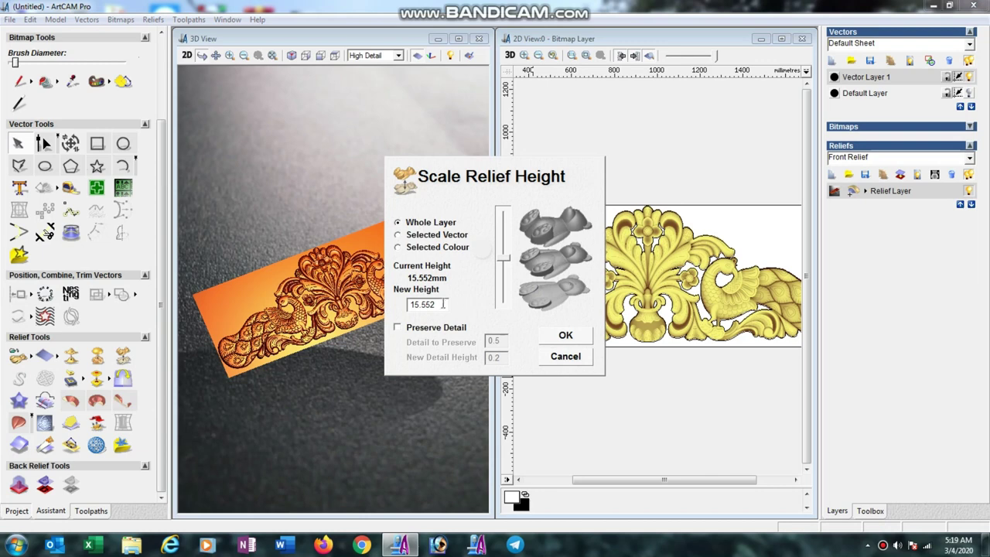
drag(441, 307, 389, 305)
text(16)
click(569, 334)
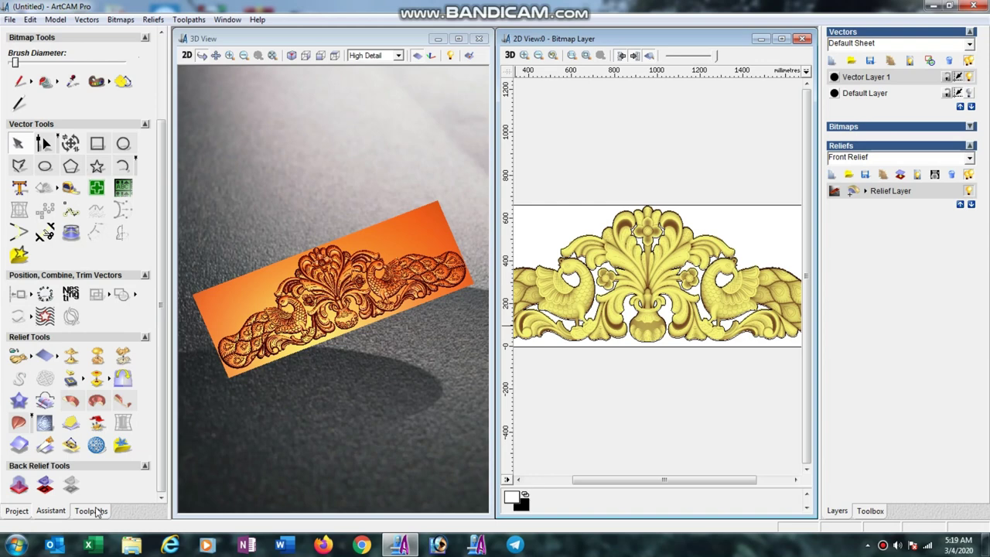
Step: Show the toolpath operations and select the outline vector around the relief
click(91, 511)
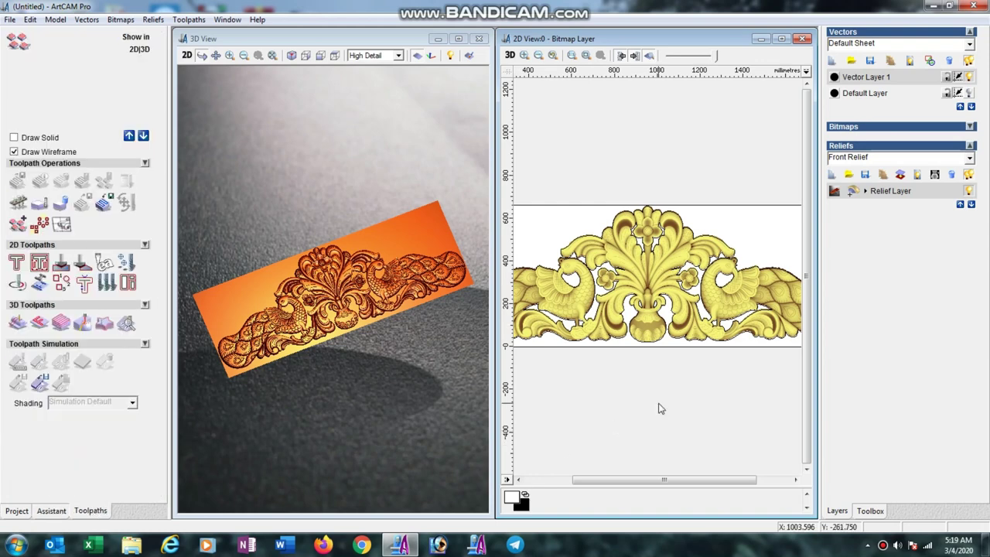
scroll(639, 382, down, 1)
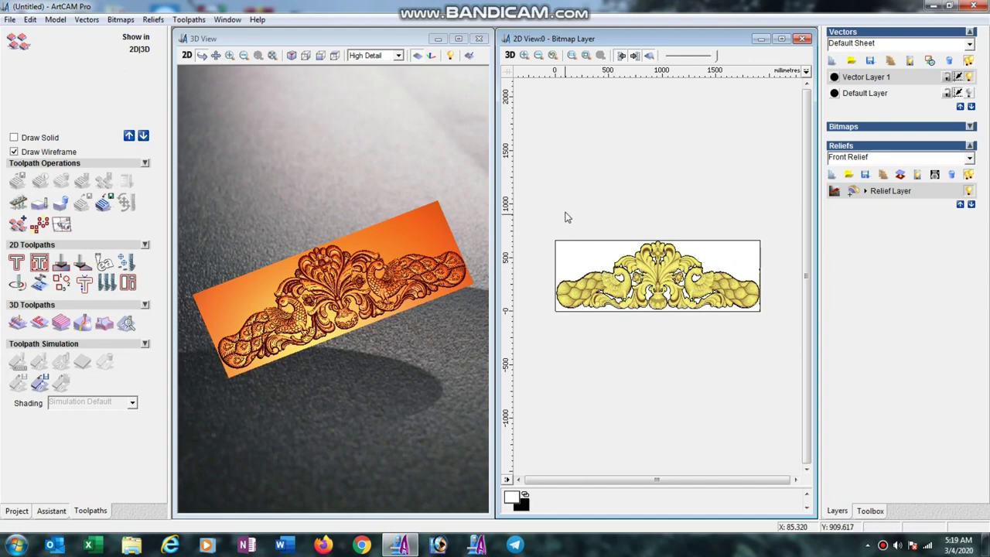
scroll(593, 272, up, 1)
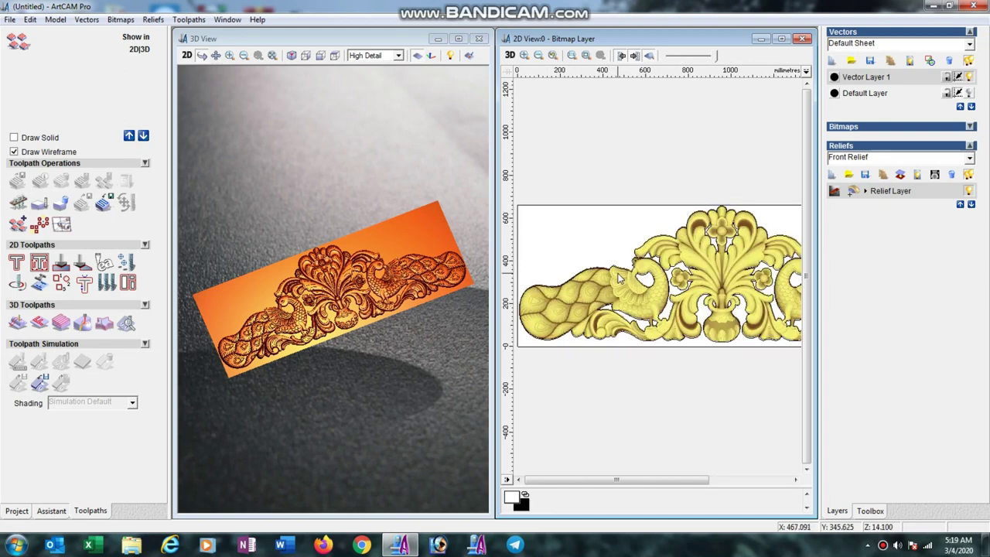
scroll(603, 275, down, 1)
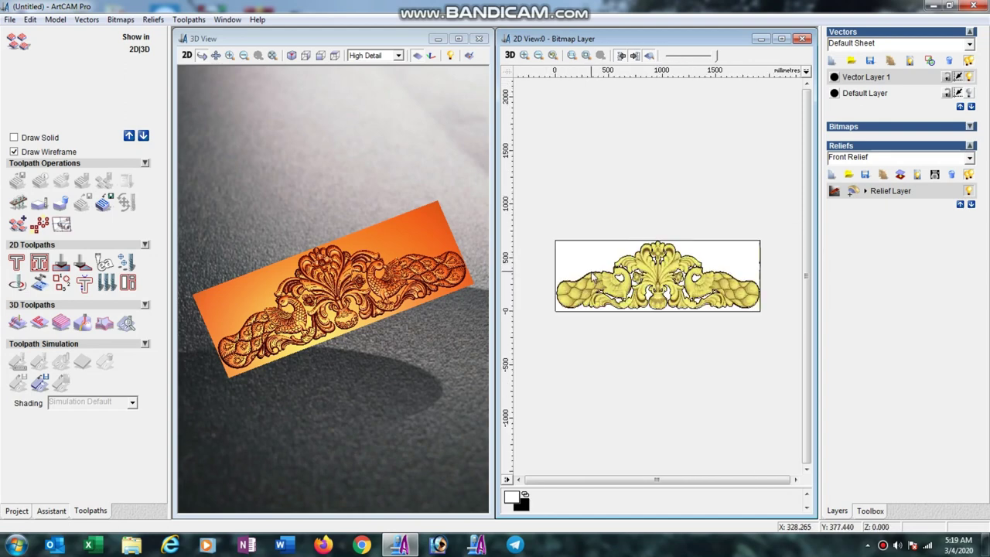
click(592, 277)
scroll(590, 271, up, 1)
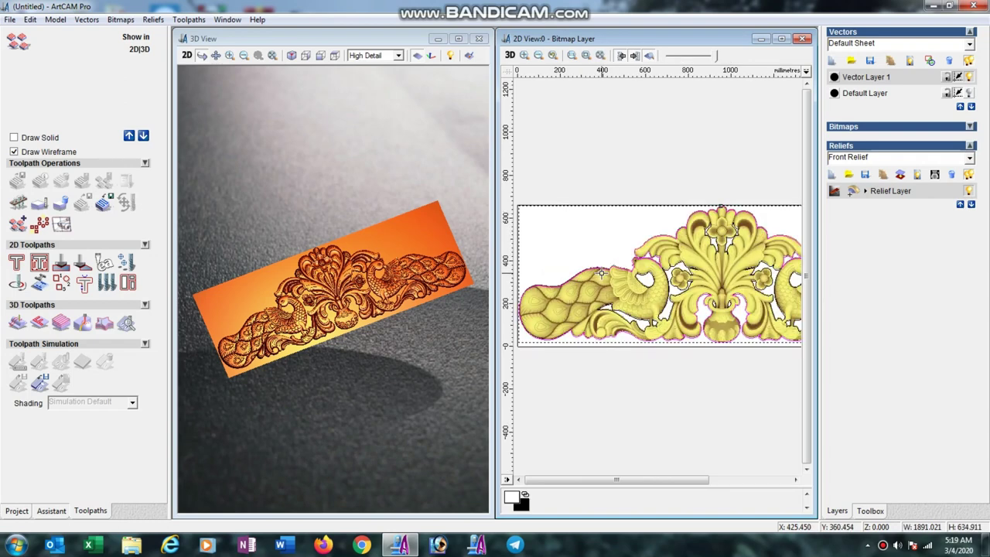
Step: Merge a flat 0.1-height shape high into the relief within the outline vector
right_click(589, 272)
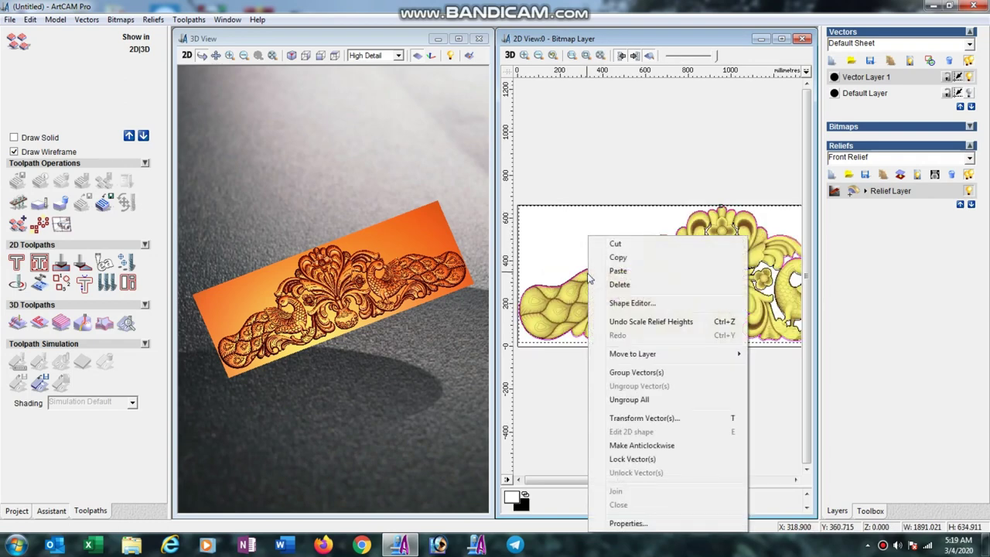
click(617, 304)
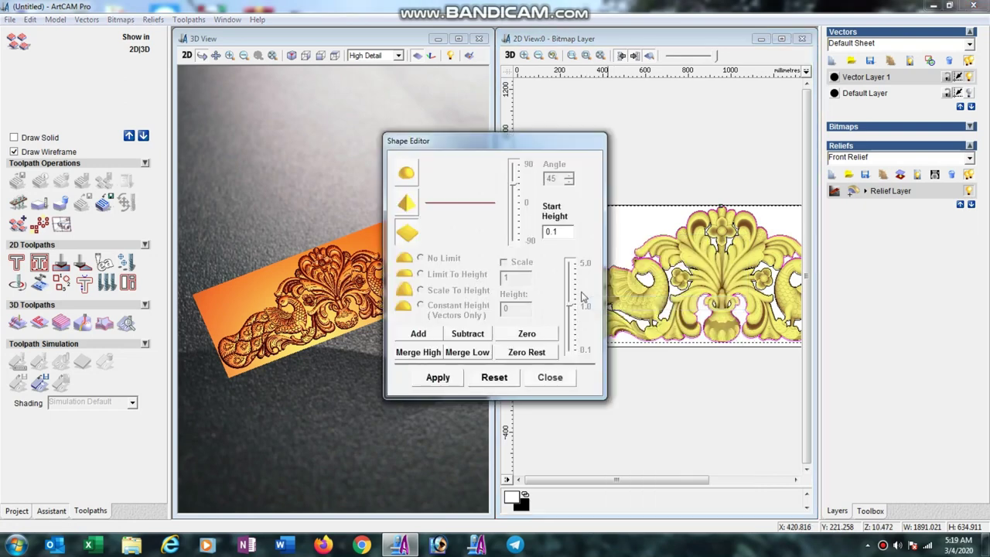
click(418, 353)
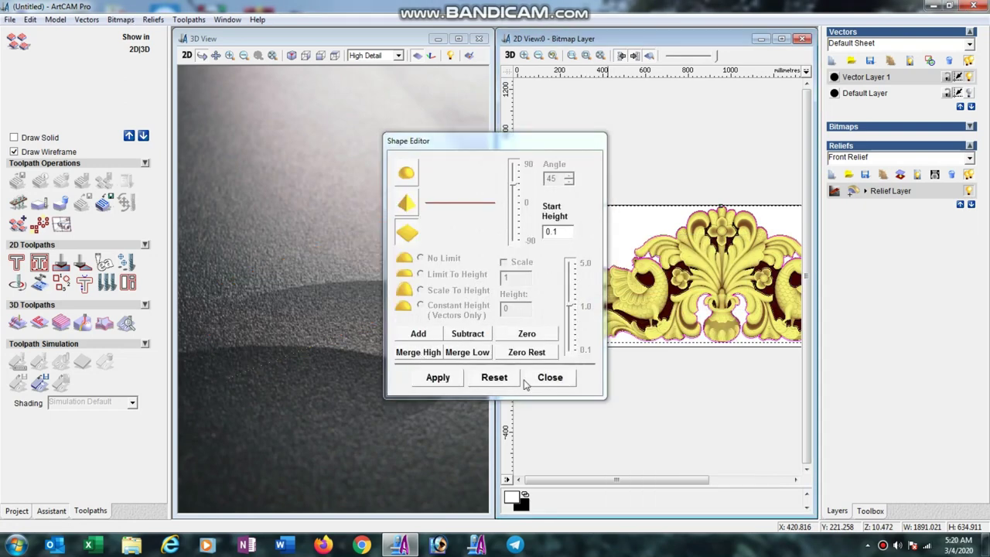
click(550, 377)
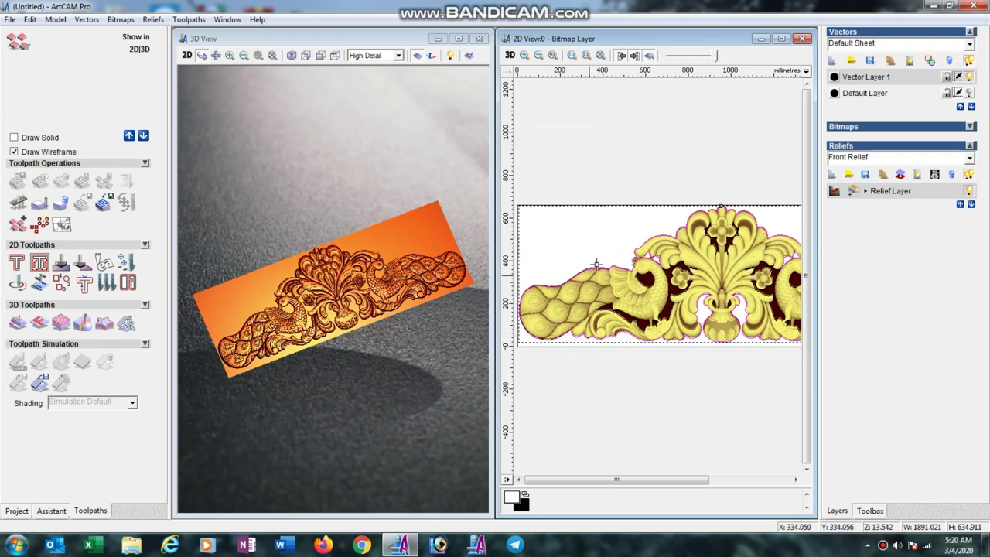
Step: Start a Z Level Roughing toolpath for the selected vector area
scroll(670, 275, up, 1)
scroll(651, 292, down, 1)
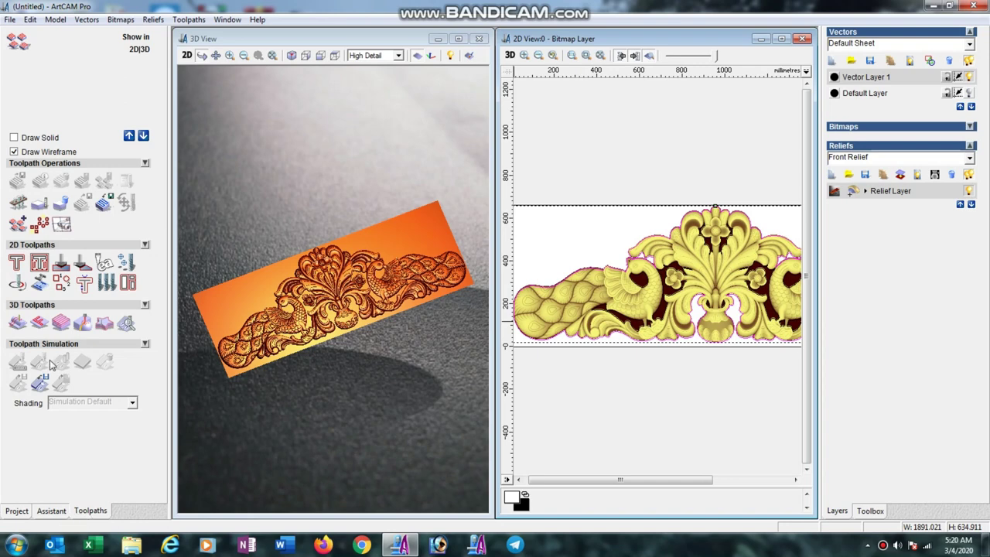
click(57, 328)
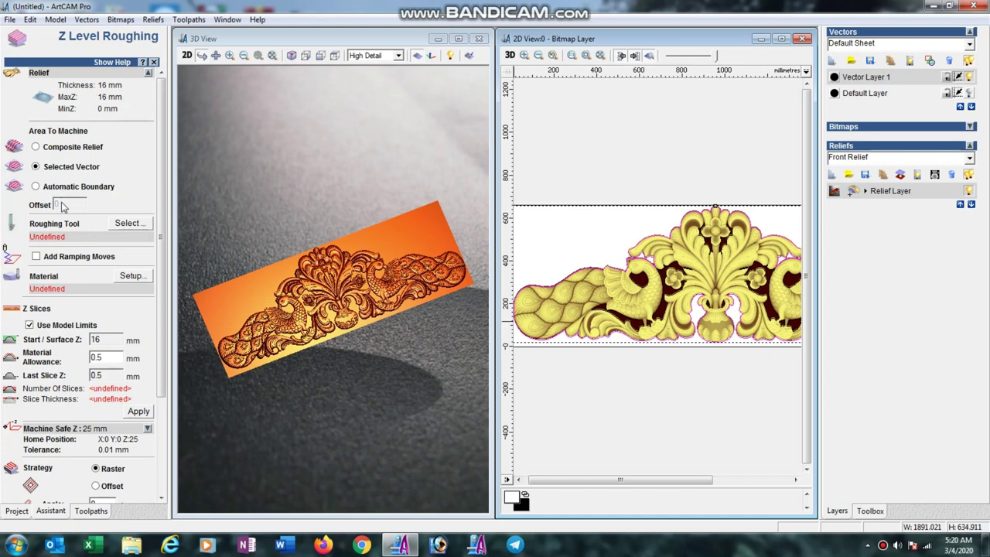
Step: Pick End Mill 6 mm as the roughing tool, open it for editing, and bring up the Start menu
click(129, 224)
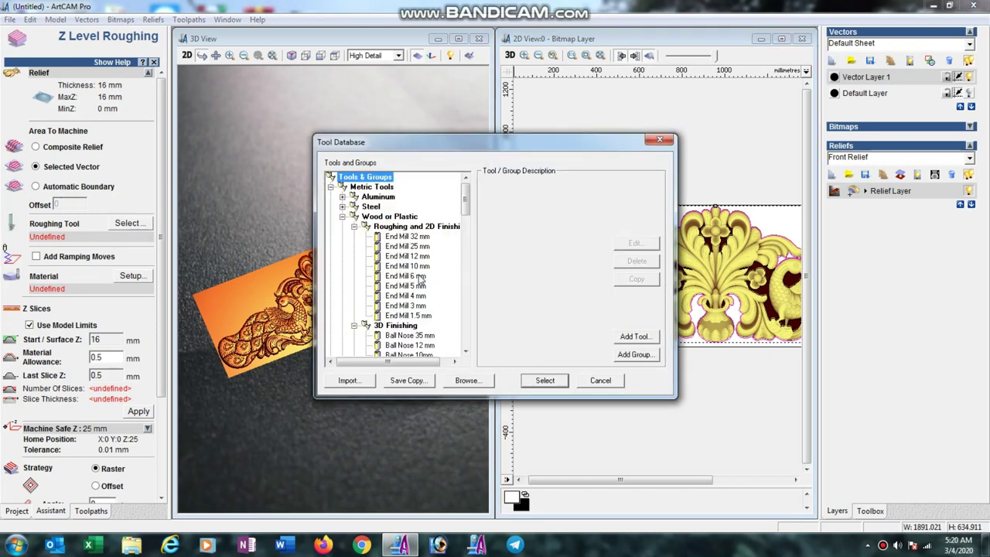
click(416, 277)
click(636, 245)
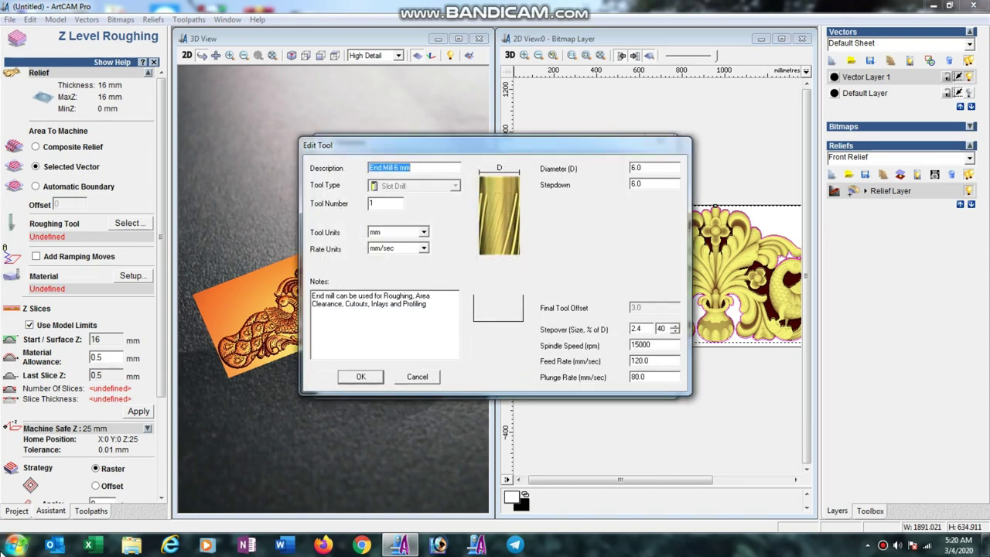
click(16, 545)
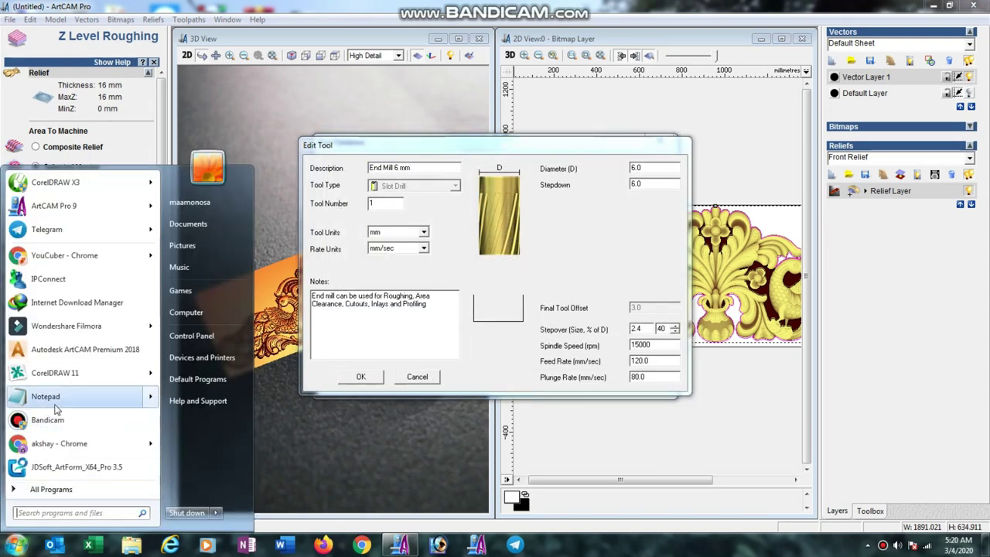
Step: Launch Calculator by searching 'cal' and compute 16 ÷ 4 = 4
click(53, 514)
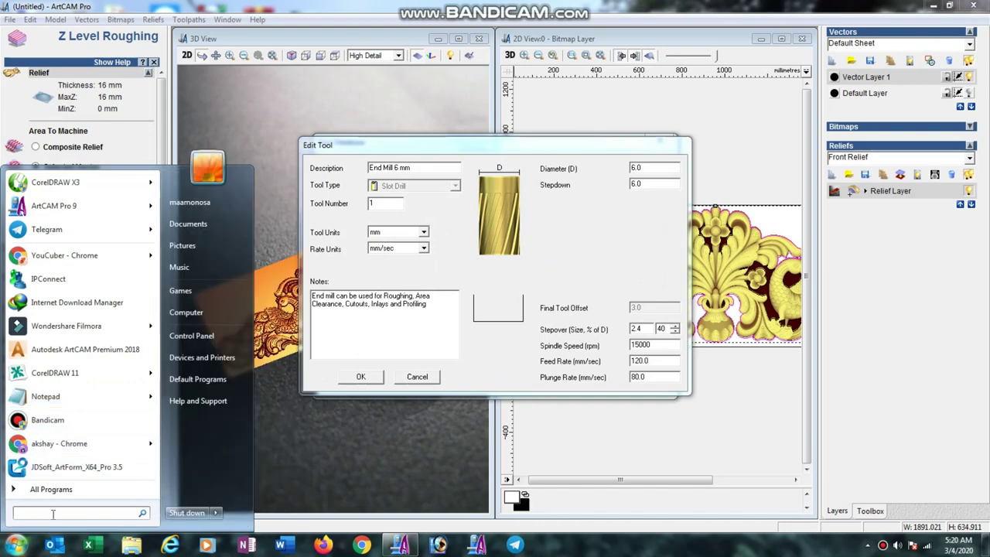
text(cal)
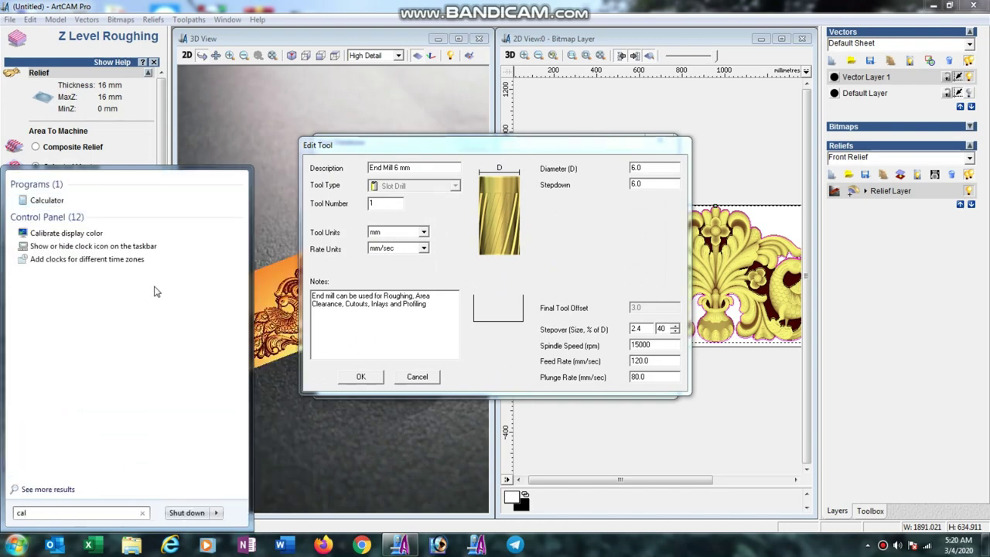
click(84, 201)
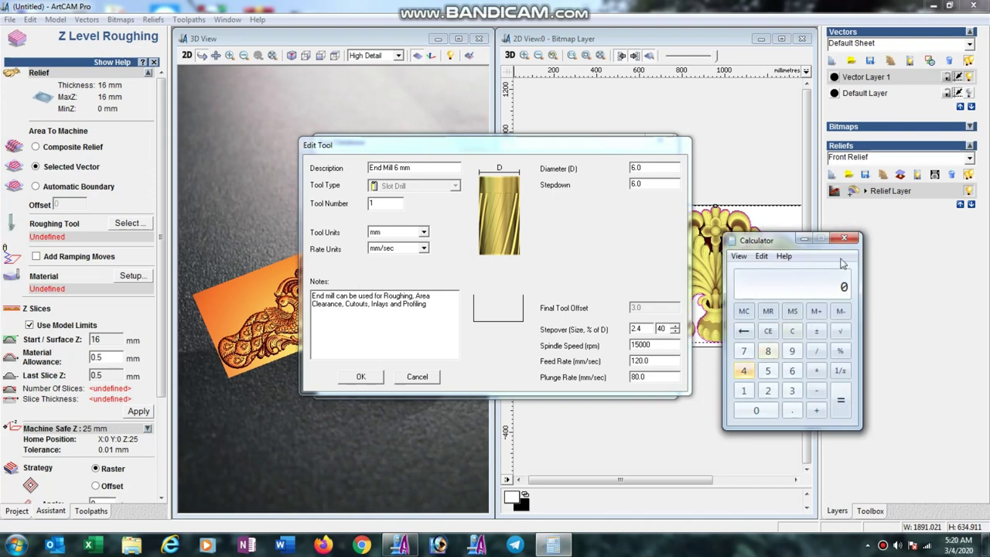
click(745, 391)
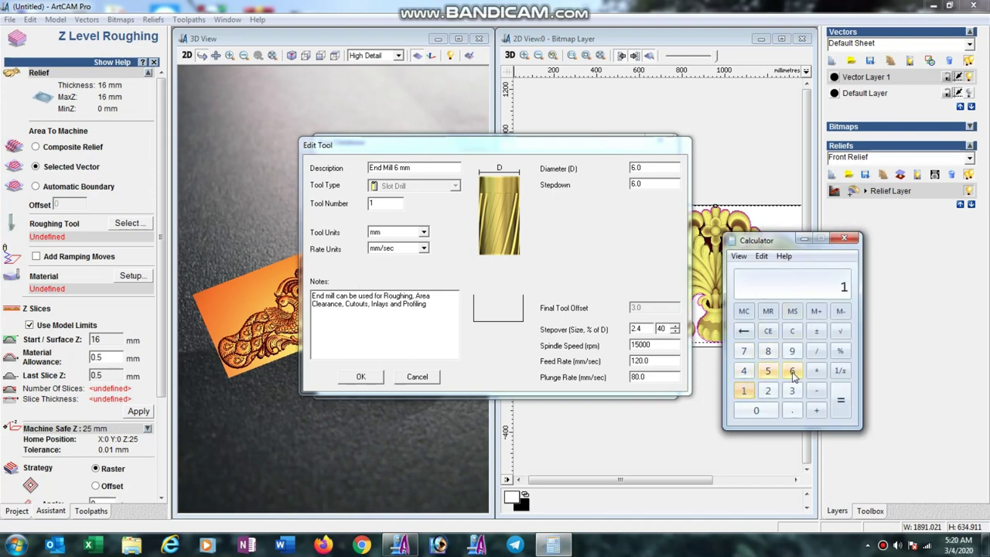
click(792, 371)
click(816, 352)
click(743, 370)
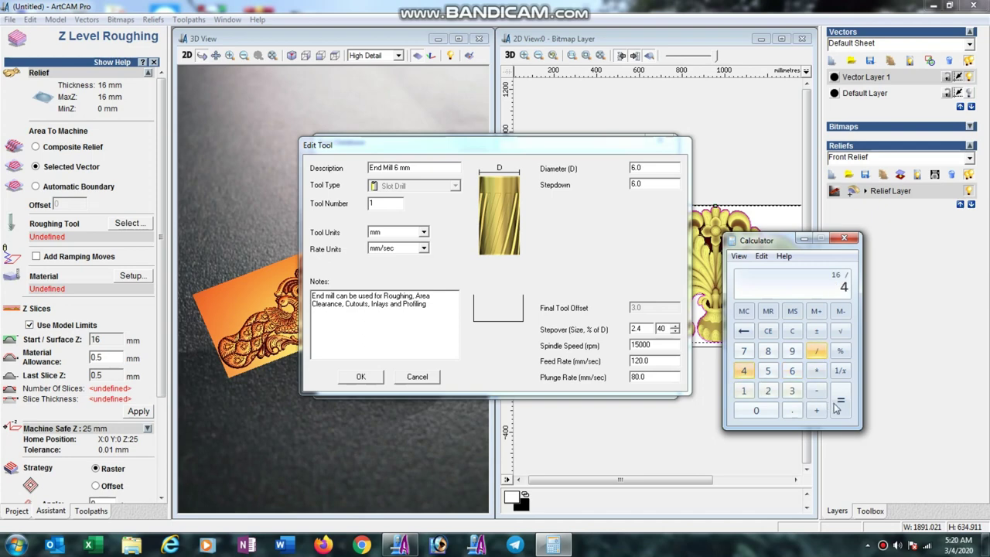
click(841, 399)
Step: Close Calculator and set End Mill 6 mm's stepdown to 4 as the roughing tool
click(846, 239)
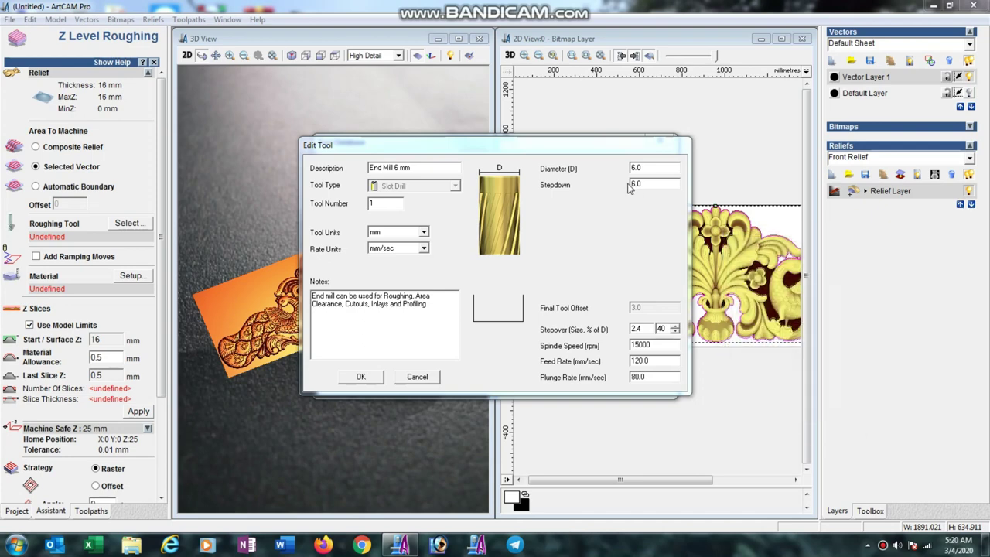
double_click(647, 183)
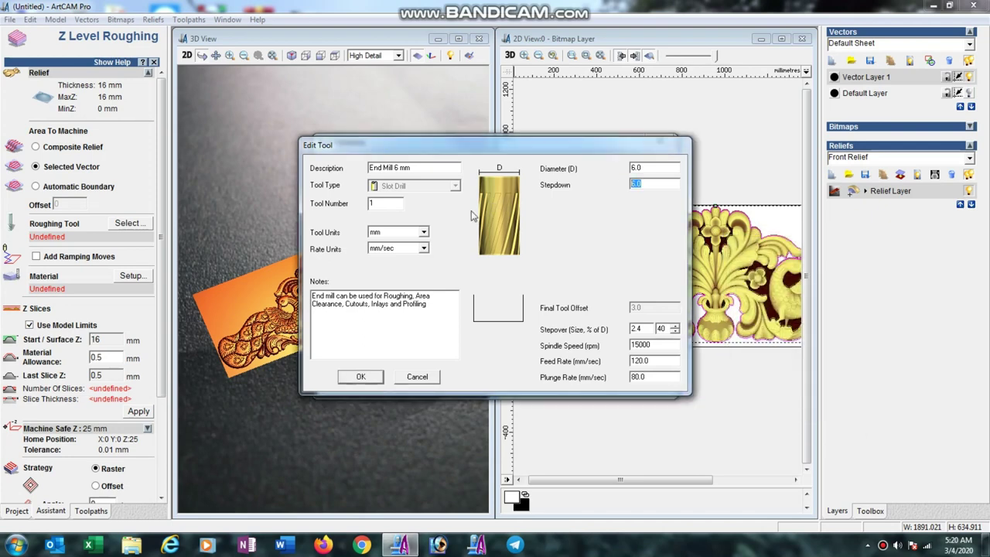
text(4)
click(361, 379)
click(555, 382)
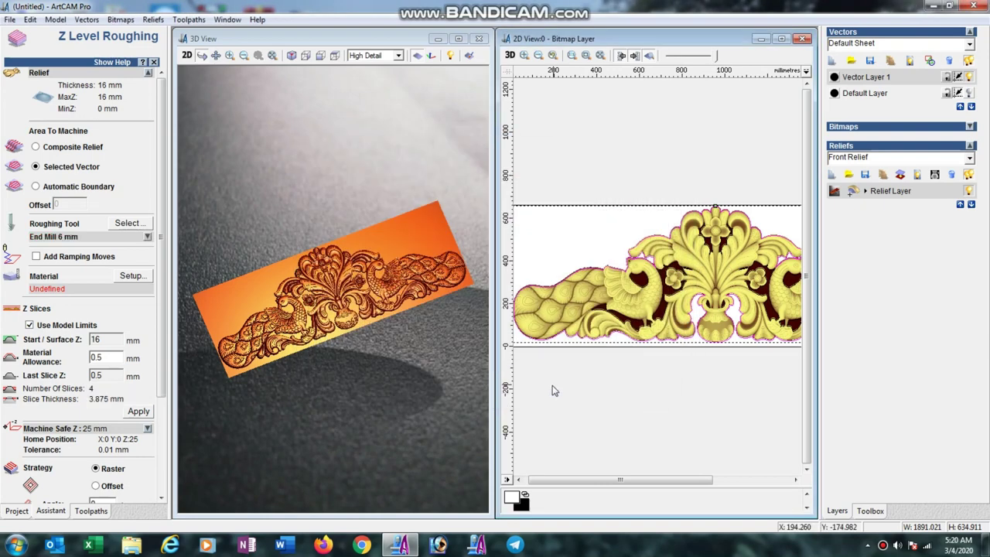
Step: Set the material thickness to 25 mm and show the roughing tool's details
click(132, 277)
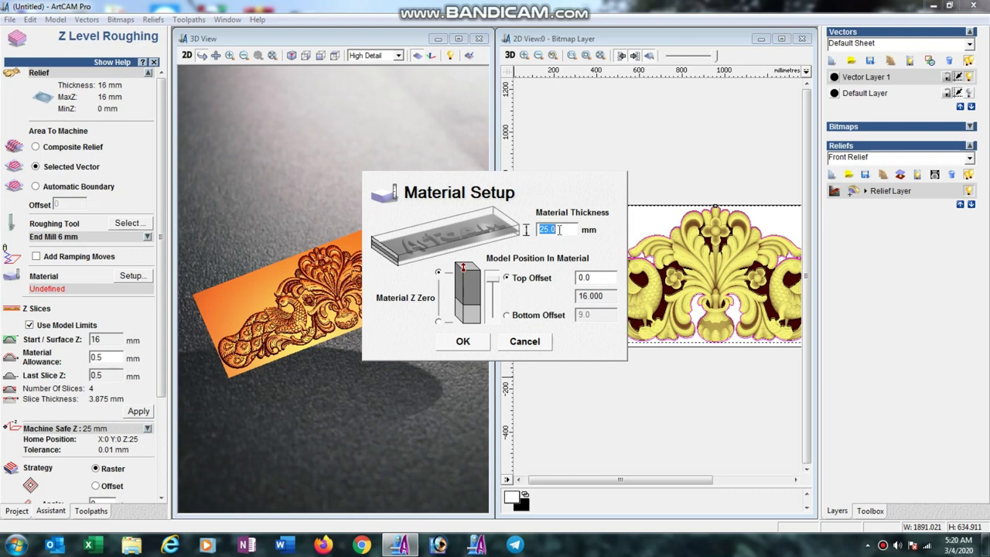
click(468, 341)
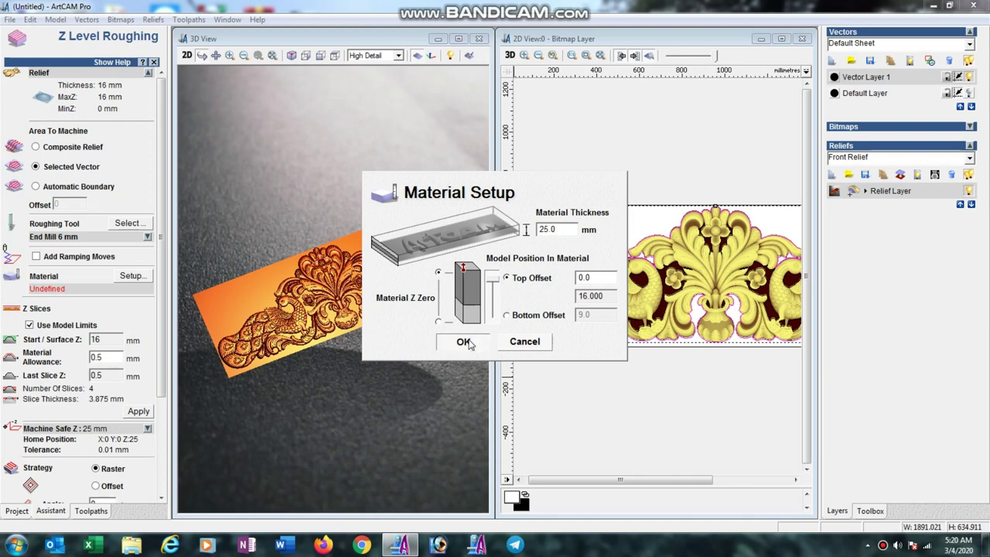
click(148, 238)
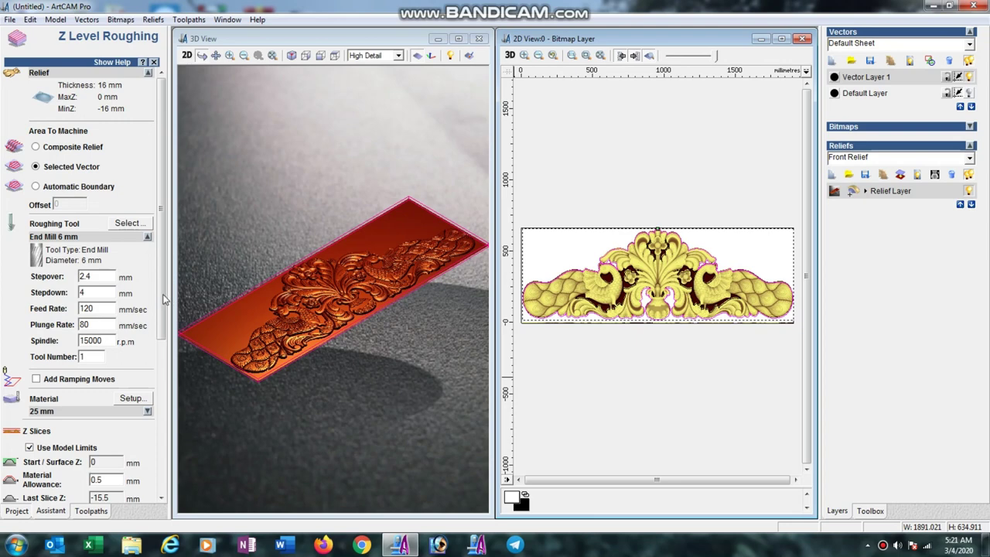
drag(164, 300, 163, 476)
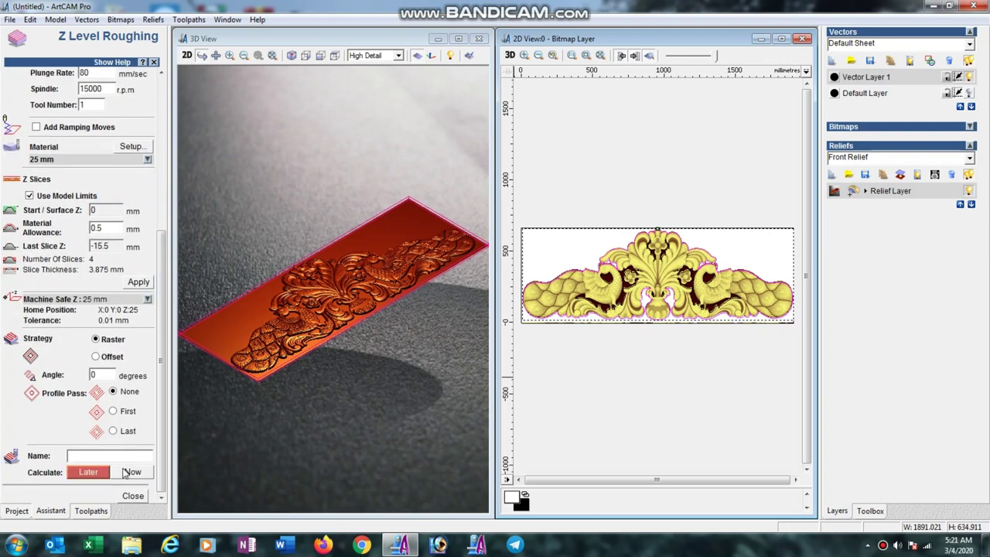
Step: Calculate the Z Roughing toolpath with End Mill 6 mm in 4 slices, then close it
click(132, 473)
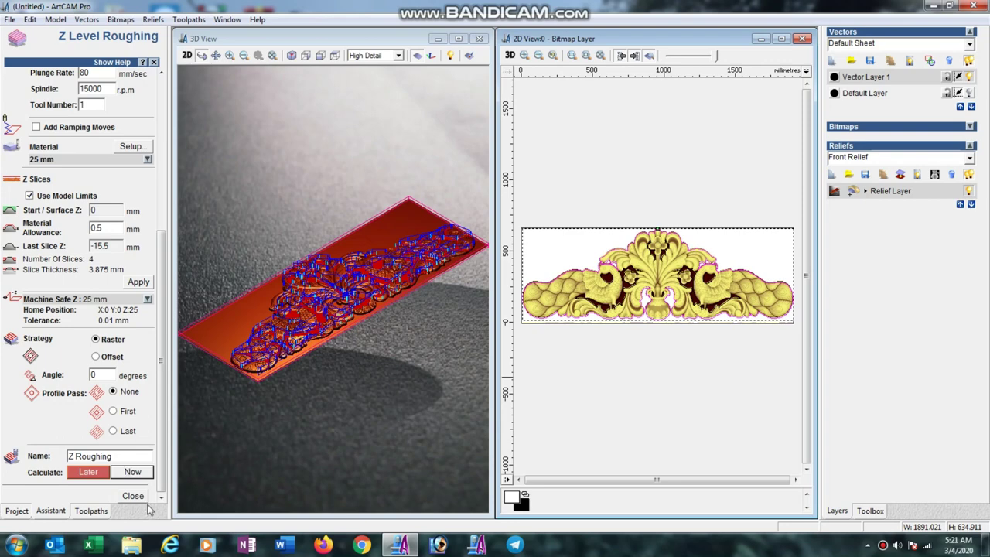
click(133, 496)
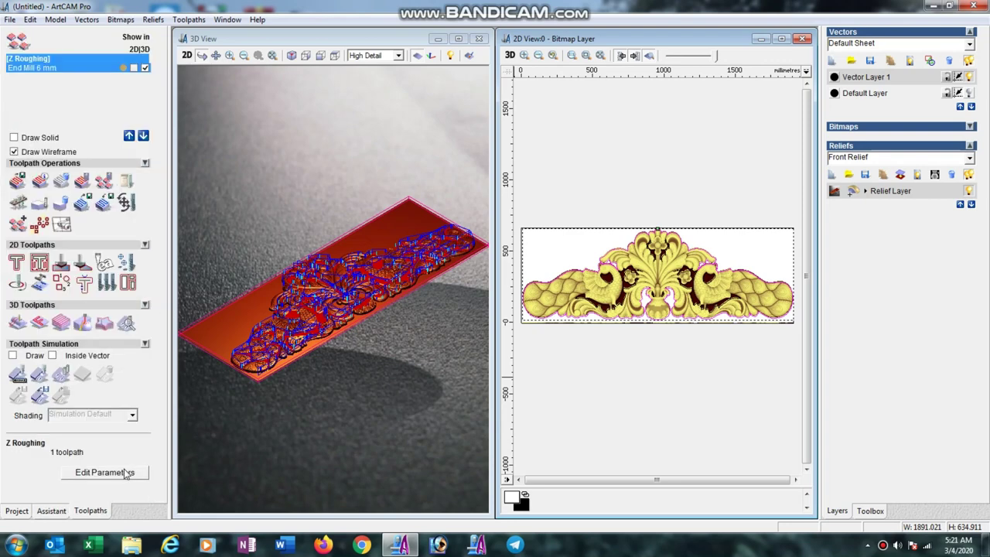
Step: Set up a Machine Relief toolpath inside the selected vector with an unchanged Ball Nose 3 mm tool
click(19, 324)
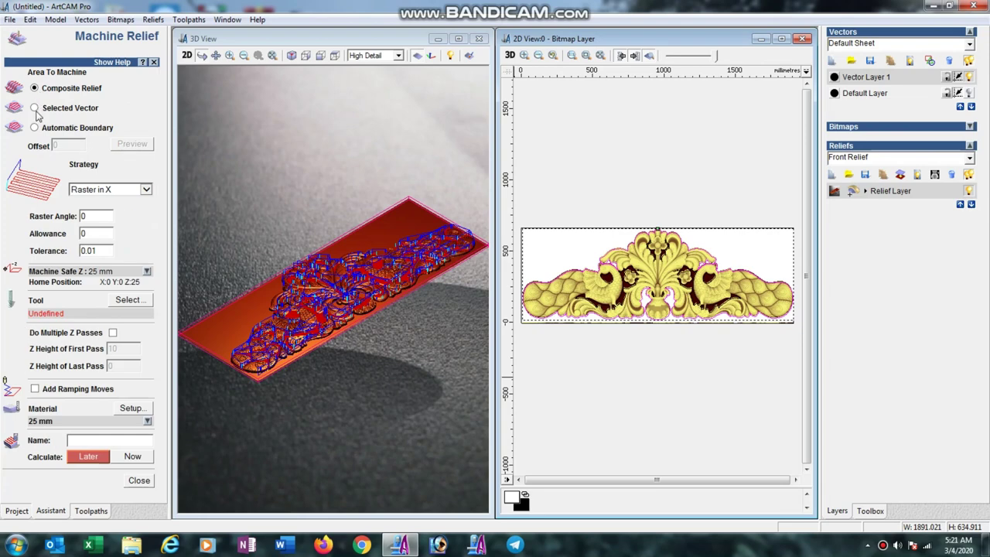
click(35, 111)
click(130, 299)
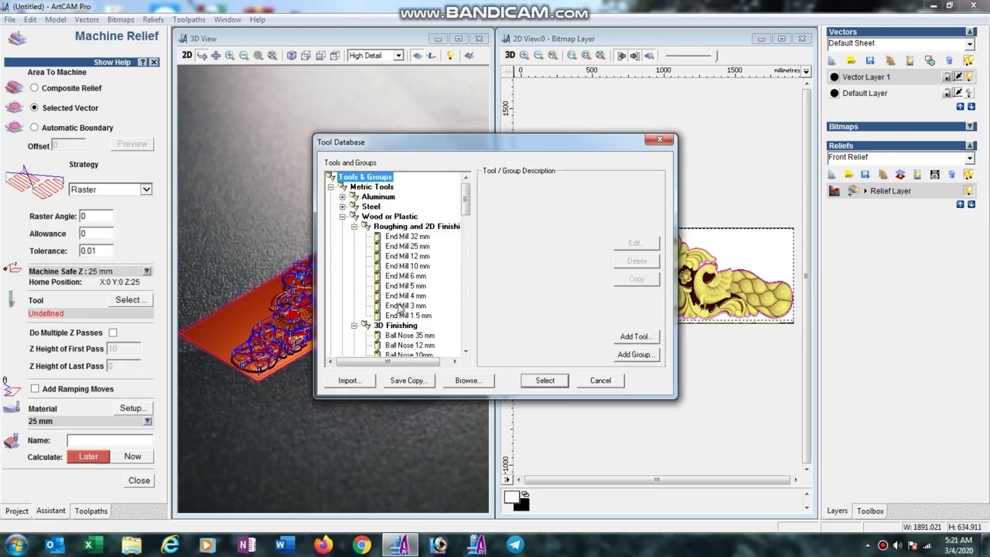
click(469, 223)
scroll(469, 230, down, 2)
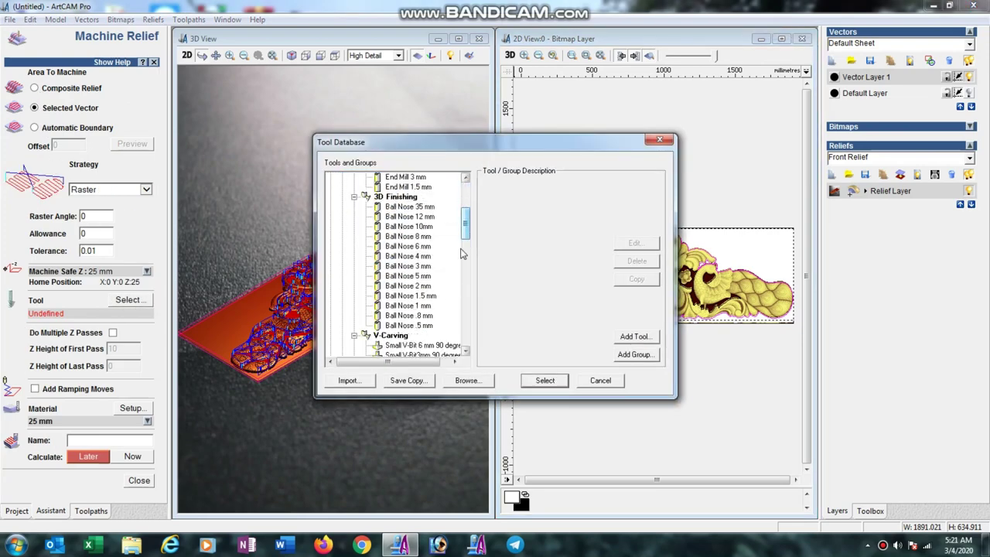
click(426, 266)
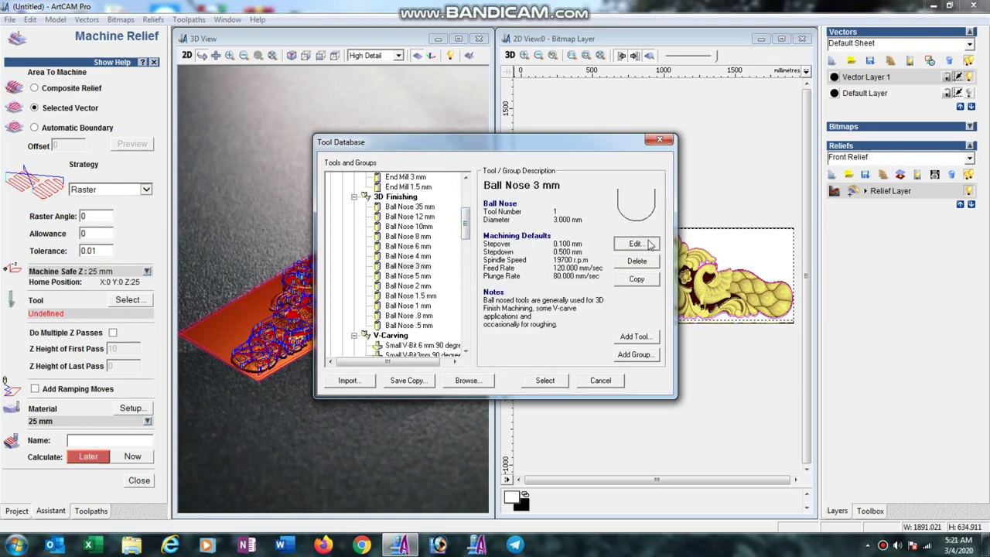
click(636, 243)
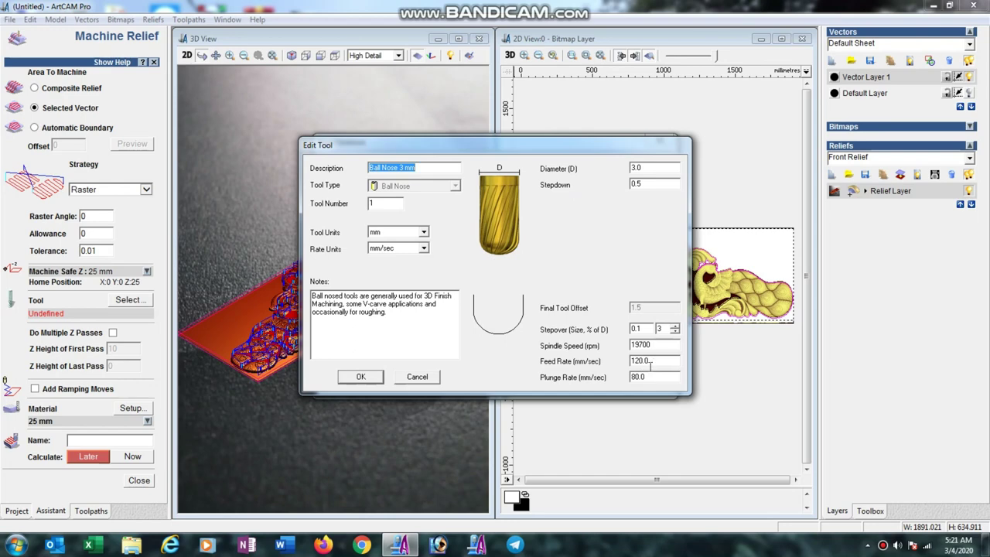
click(374, 381)
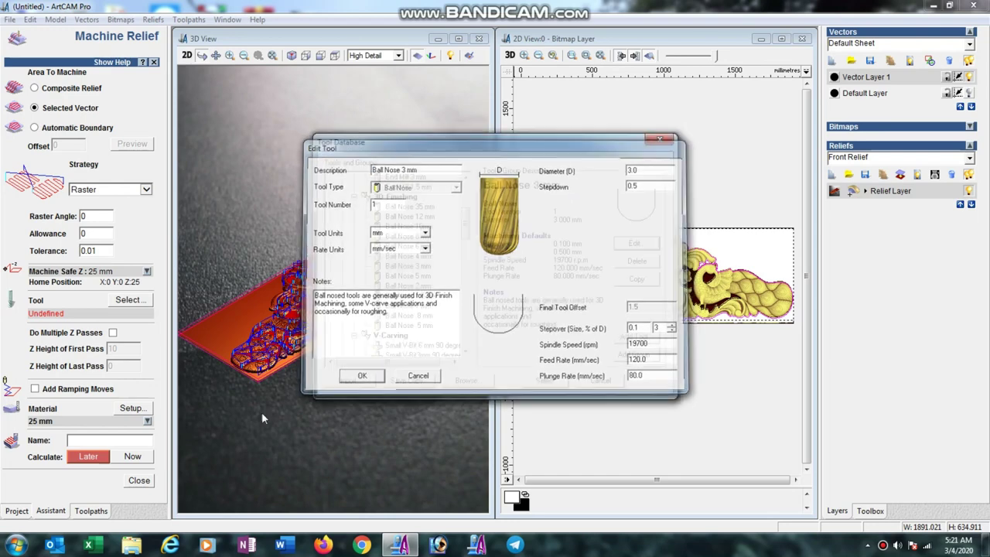
click(545, 381)
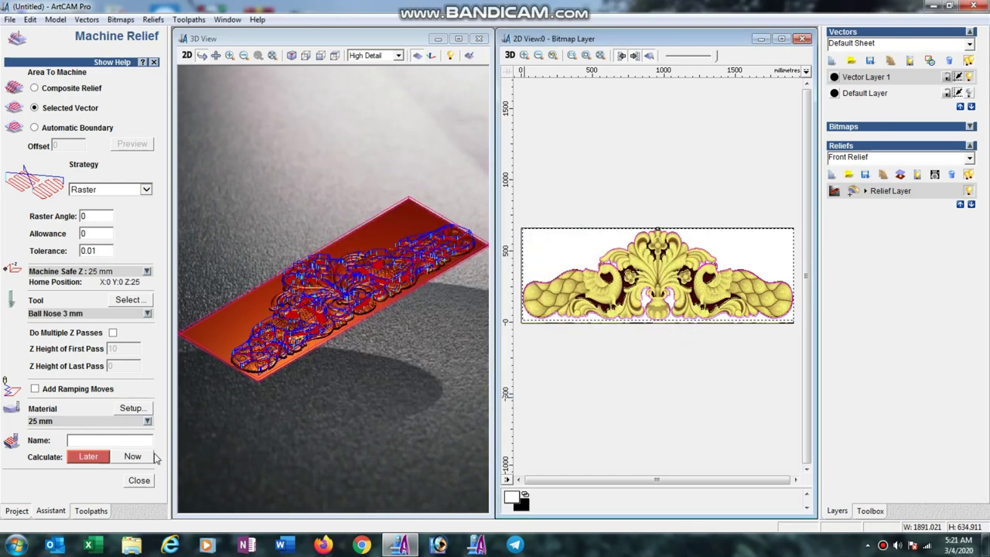
Step: Calculate the Ball Nose 3 mm Machine Relief toolpath and close its settings
click(145, 457)
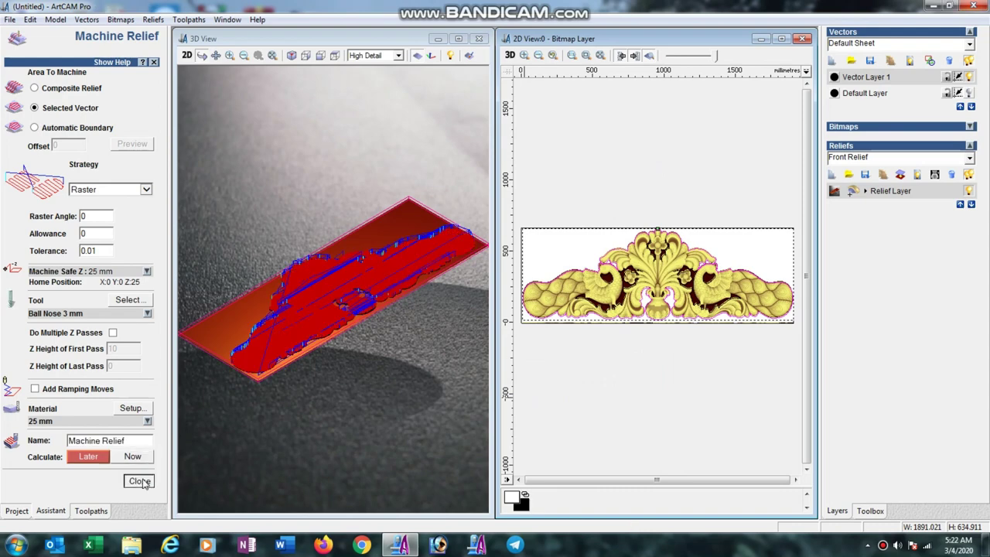
click(139, 480)
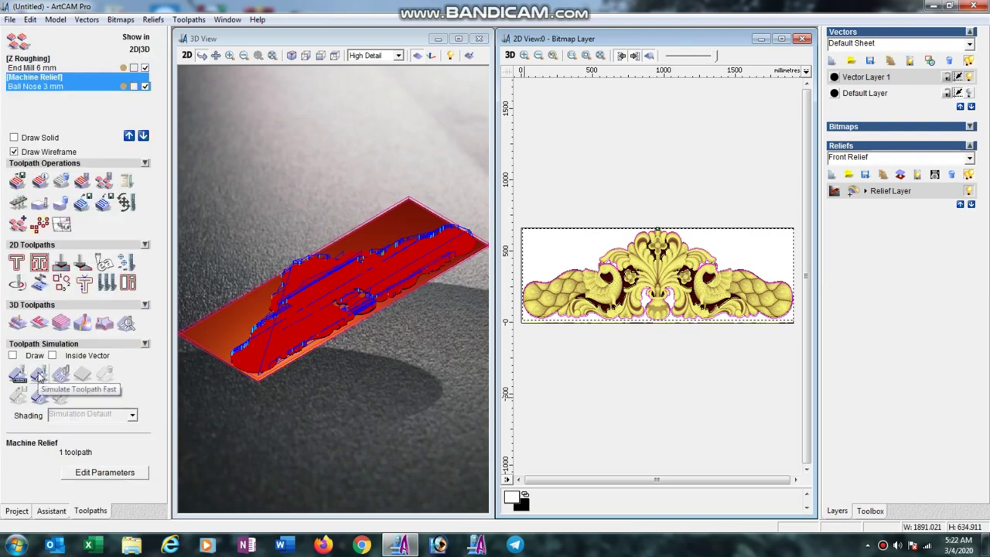
Step: Maximize the 3D view and rotate the relief panel to face the viewer
click(458, 38)
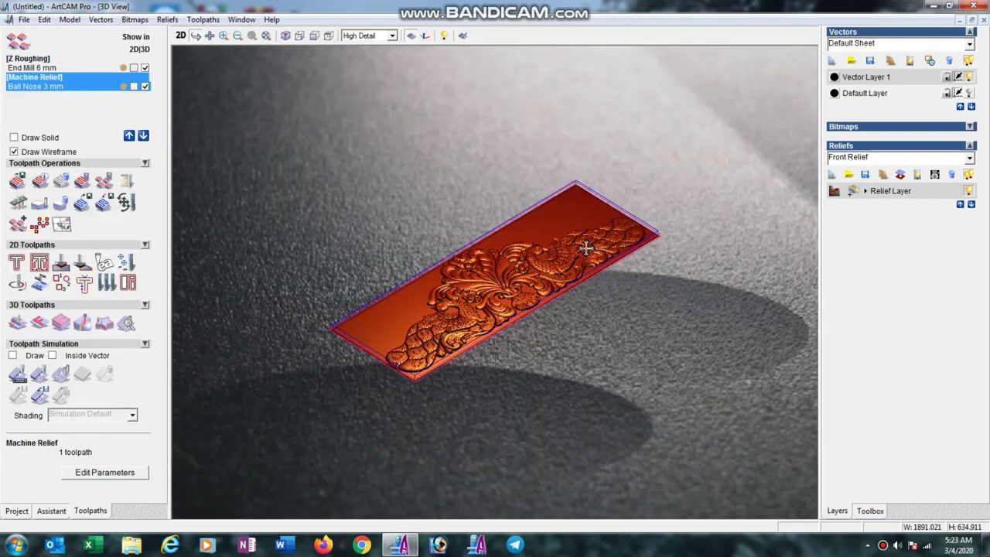
drag(542, 129, 480, 409)
scroll(551, 287, up, 5)
drag(550, 286, 616, 213)
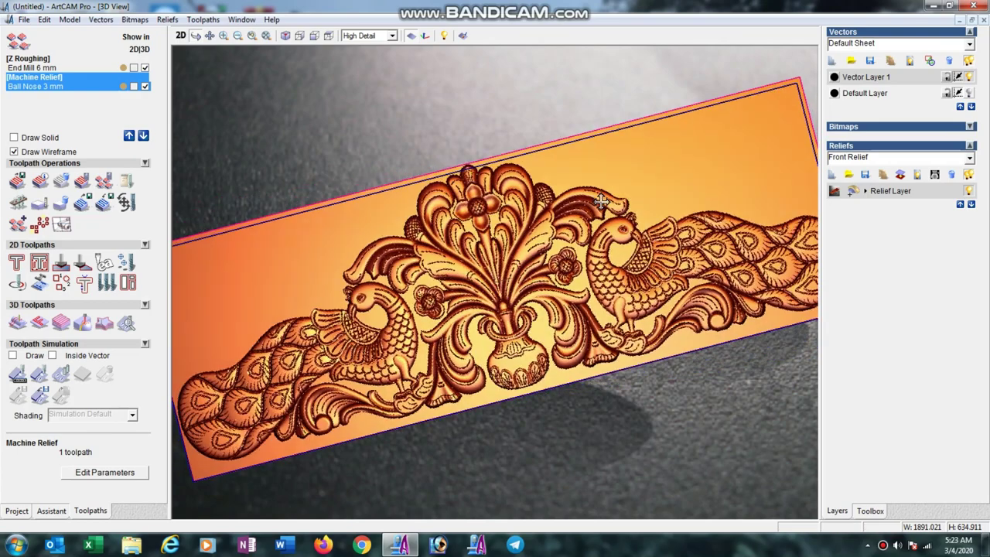
scroll(616, 213, down, 2)
Step: Simulate the Machine Relief toolpath and orbit the carved panel to inspect it
click(462, 368)
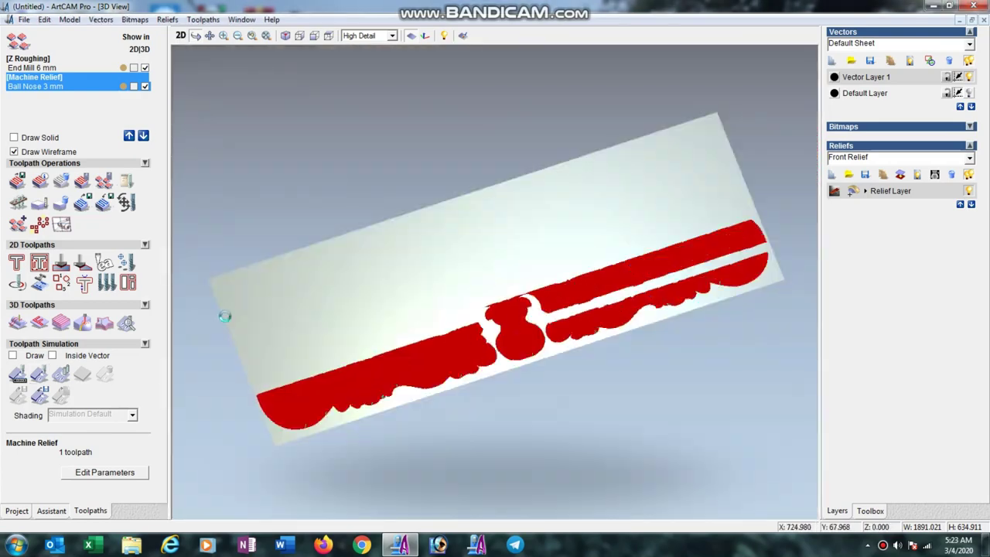
scroll(445, 329, up, 2)
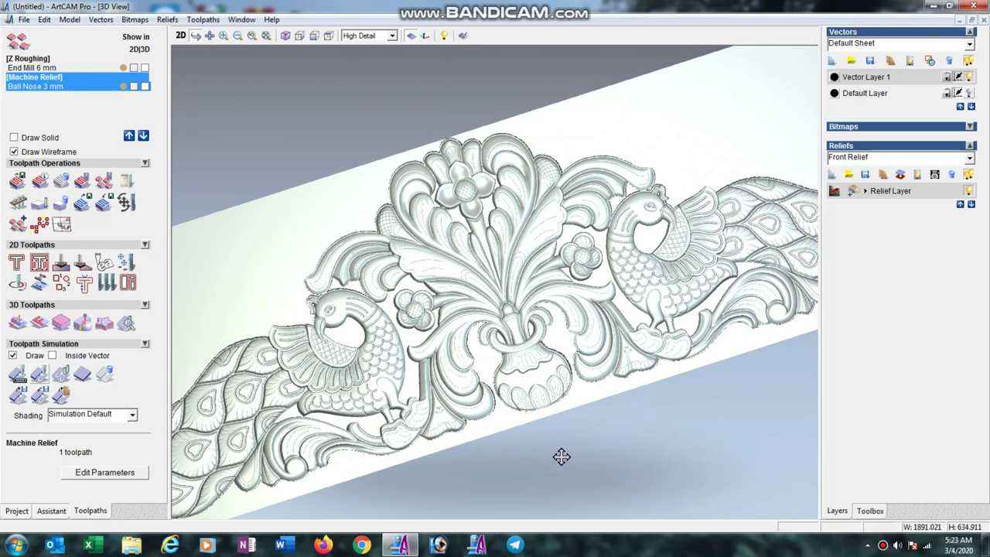
scroll(561, 457, down, 1)
drag(561, 457, 702, 243)
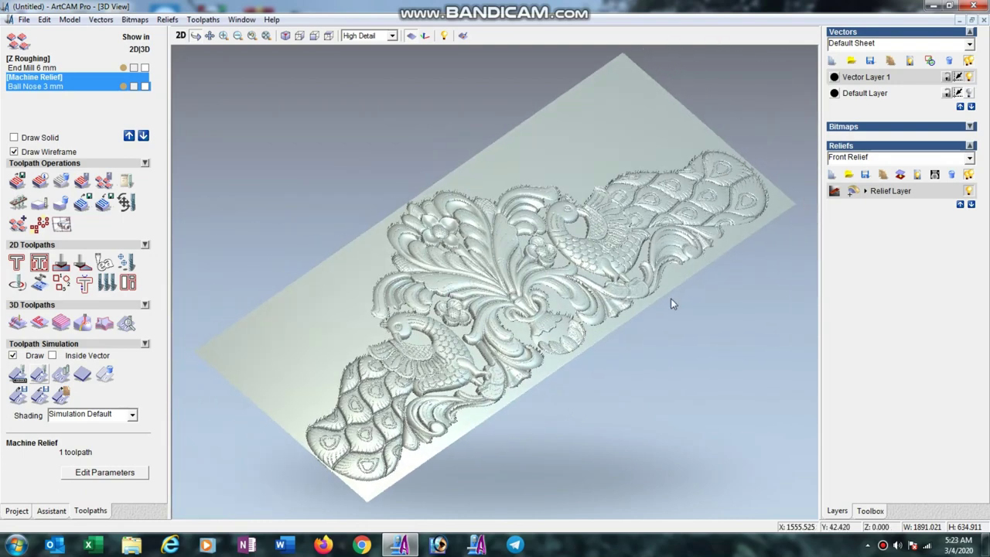
mouse_move(671, 303)
mouse_down()
mouse_move(659, 303)
mouse_move(574, 416)
mouse_move(510, 433)
mouse_move(506, 396)
mouse_move(553, 338)
mouse_up()
scroll(508, 390, down, 2)
scroll(534, 377, down, 1)
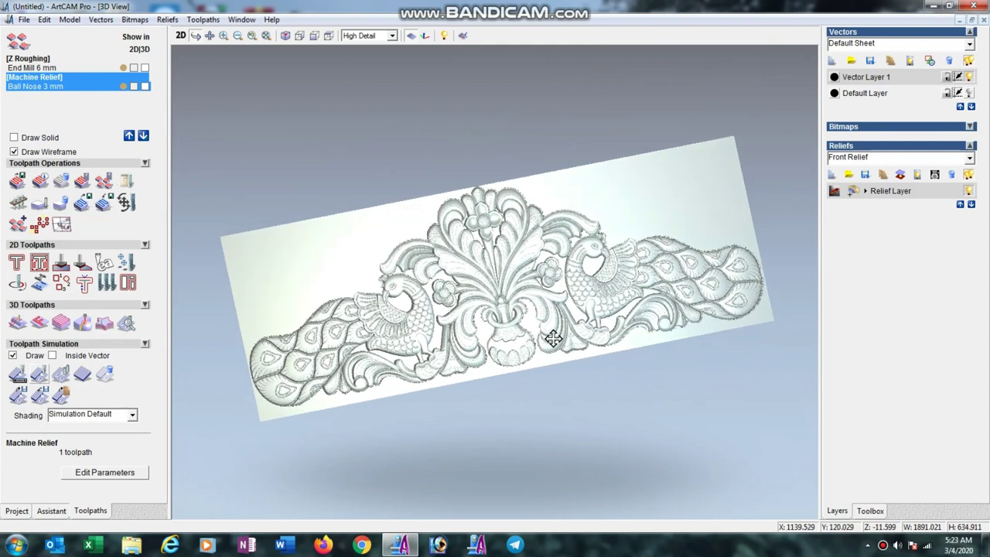
scroll(587, 304, up, 1)
scroll(575, 318, up, 1)
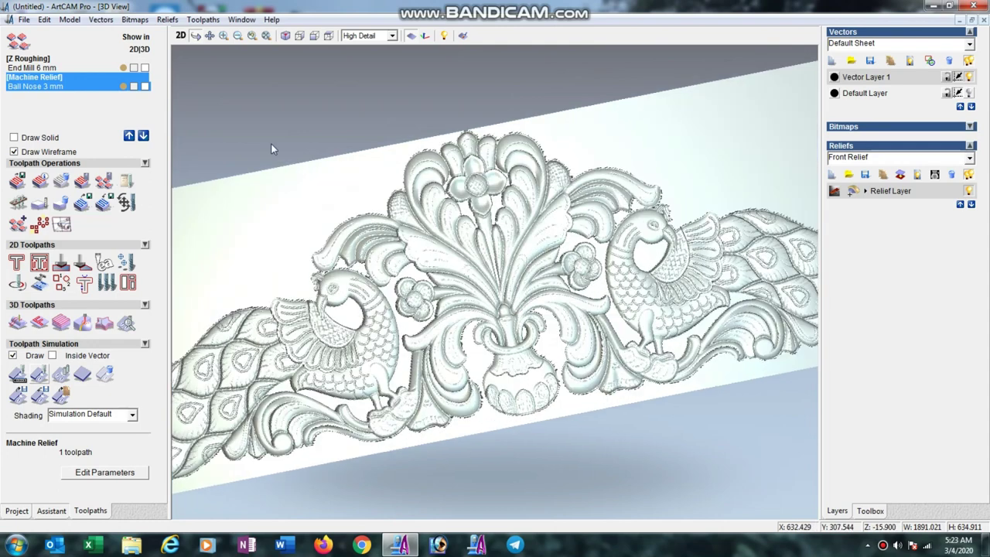
Step: Zoom in on the left peacock, then zoom back out to the whole panel
click(224, 36)
drag(390, 271, 219, 465)
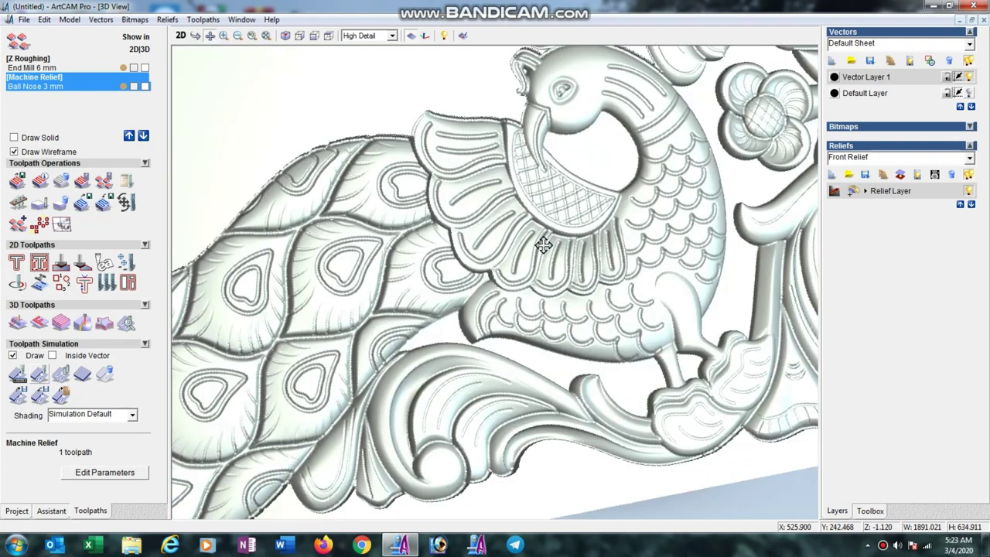
click(197, 39)
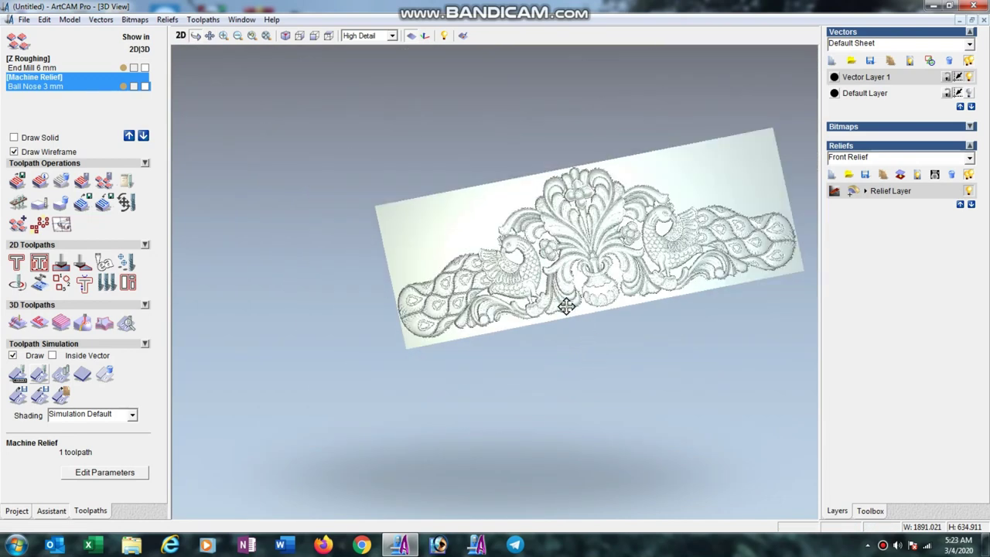
Step: In 2D view with greyscale relief shading, select the outline vectors and start a Profiling toolpath
click(180, 36)
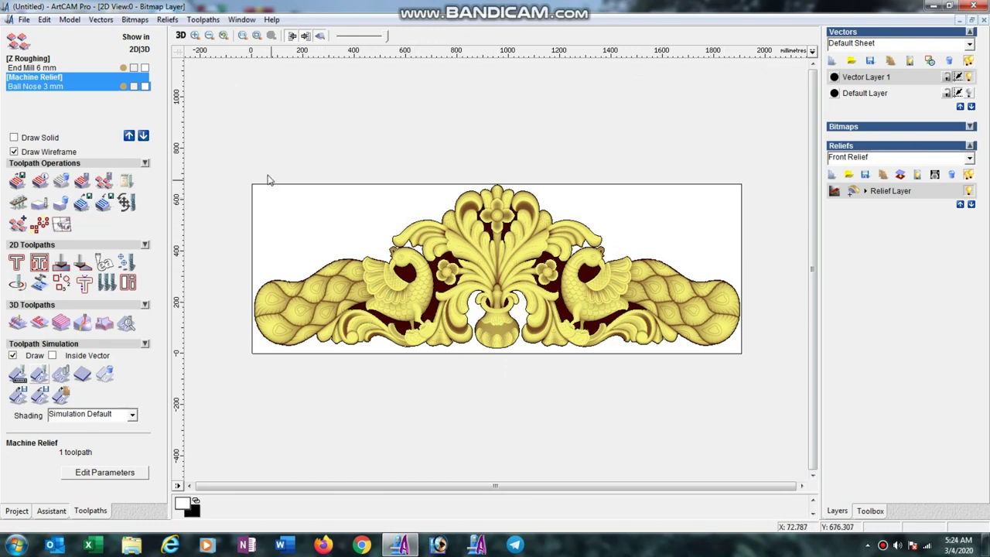
click(318, 36)
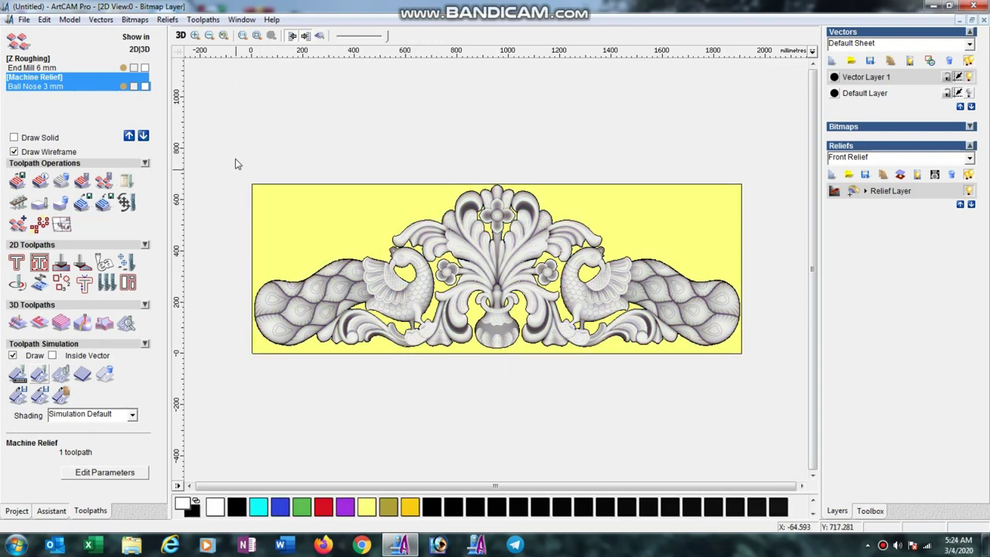
drag(232, 149, 872, 493)
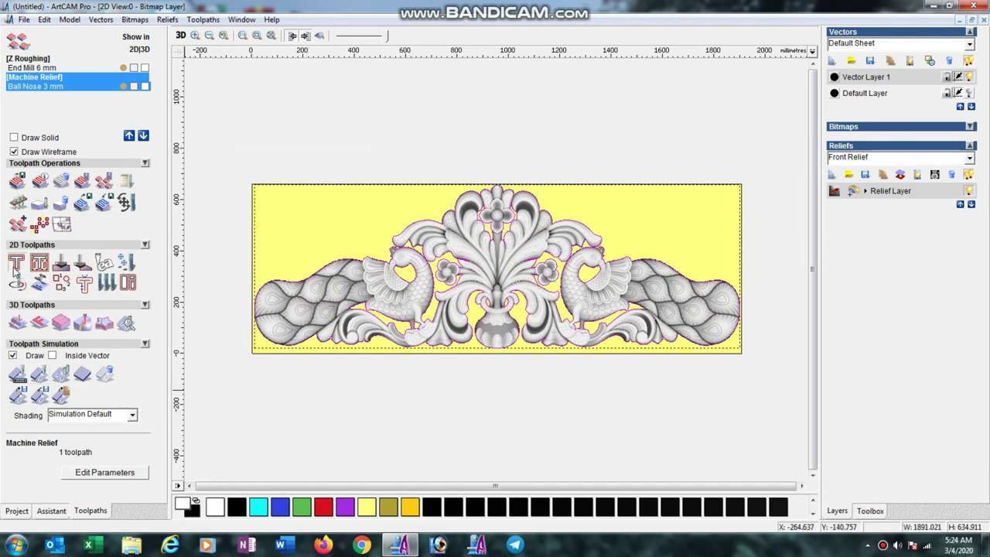
click(17, 265)
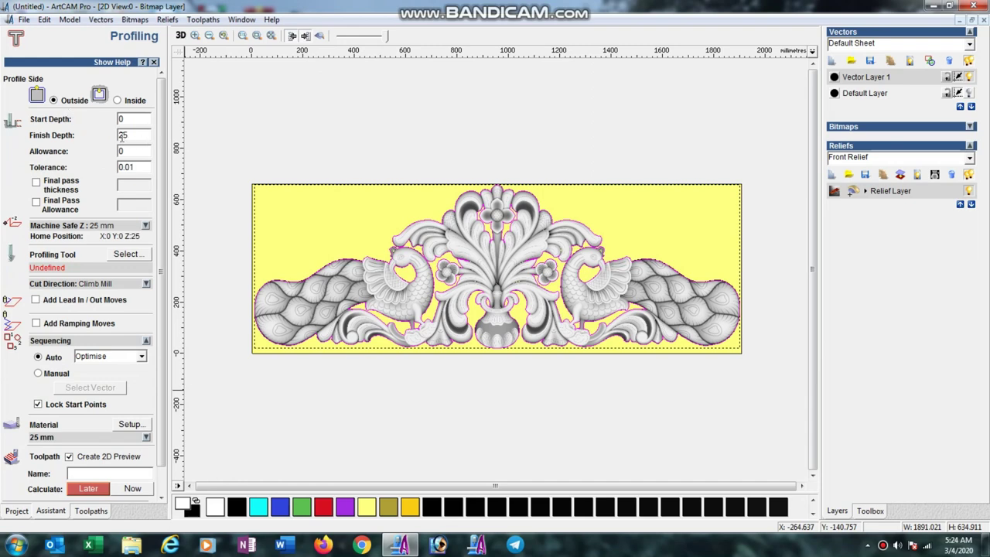
Step: Choose End Mill 6 mm as the profiling cutter and review its 4.0 stepdown unchanged
click(129, 253)
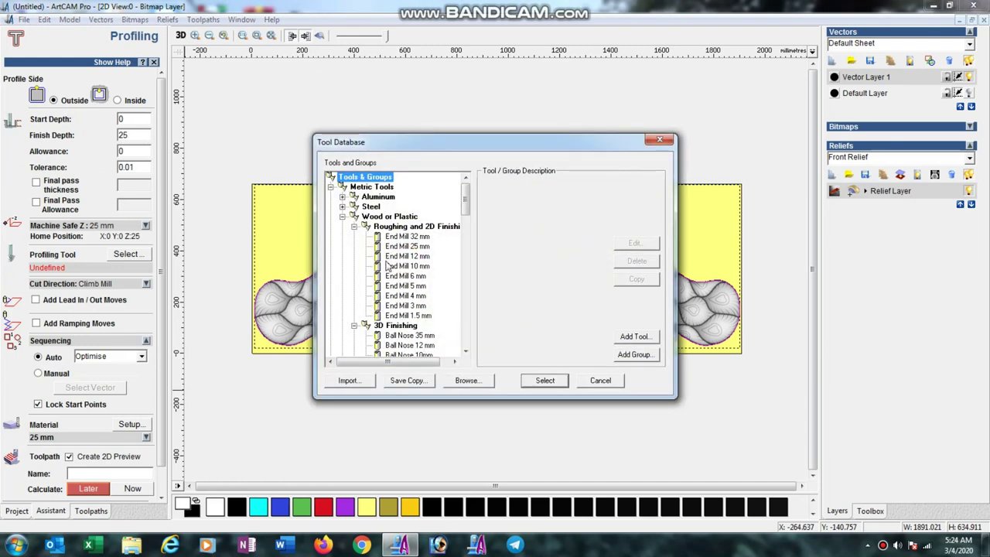
click(416, 277)
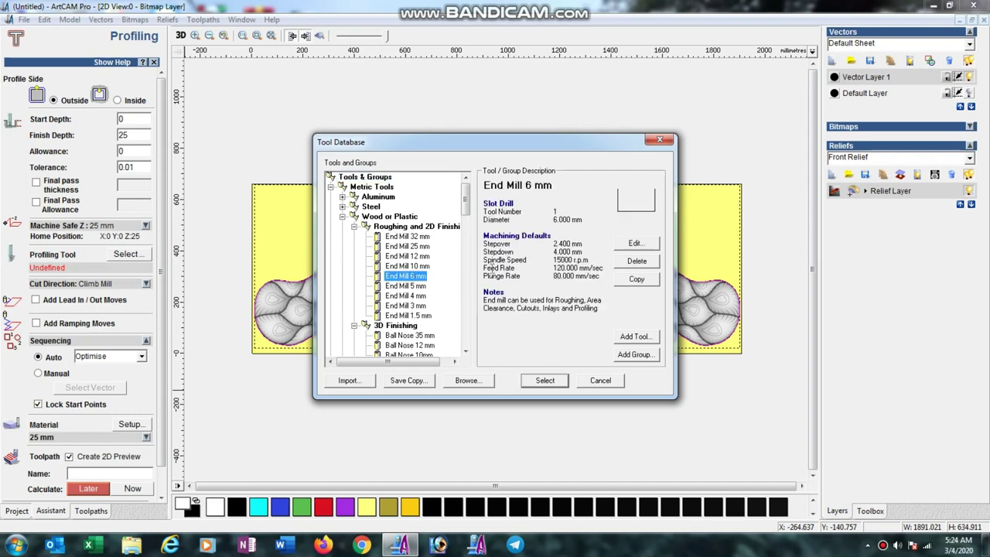
click(634, 245)
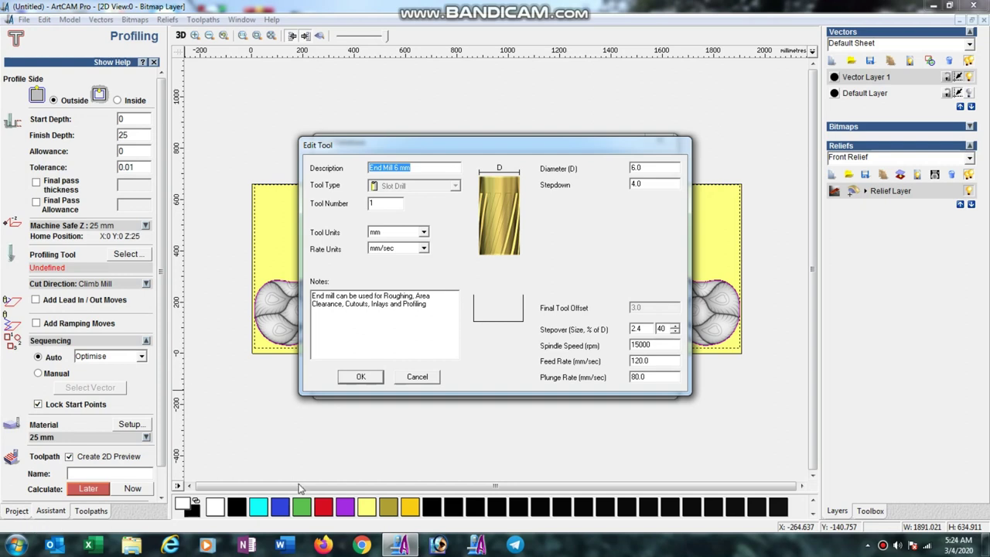
double_click(656, 186)
click(418, 377)
Step: Open Windows Calculator and work out 25 ÷ 3 = 8.333
click(16, 546)
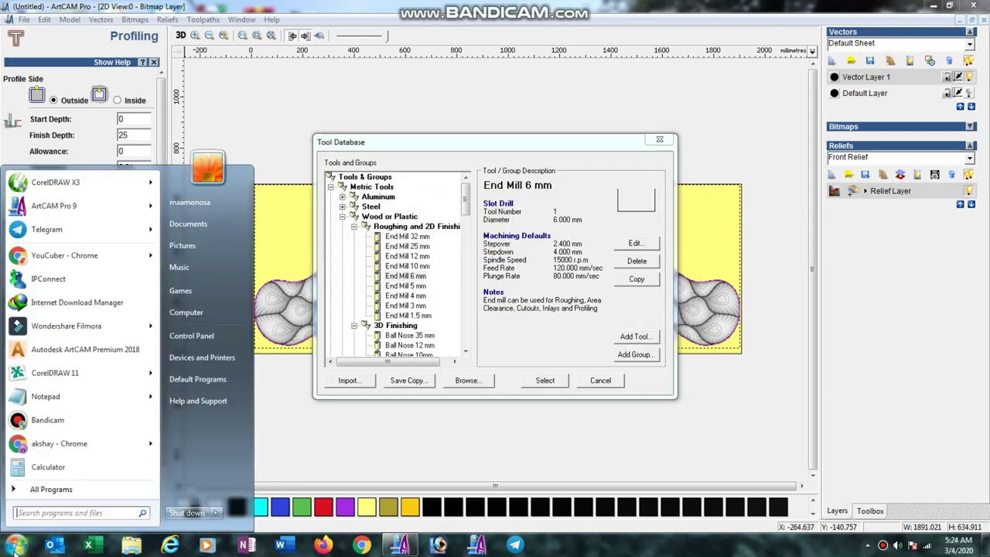
click(35, 466)
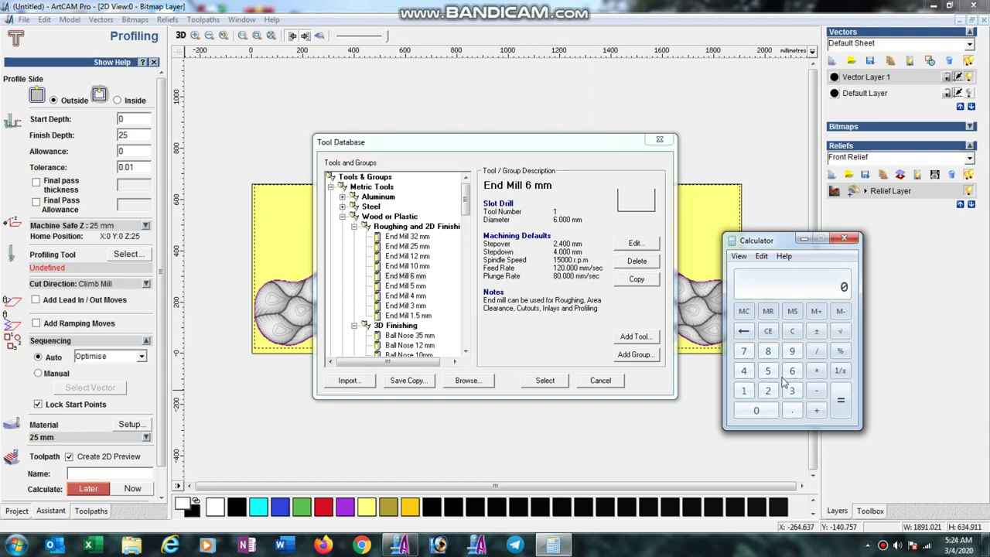
click(768, 390)
click(768, 370)
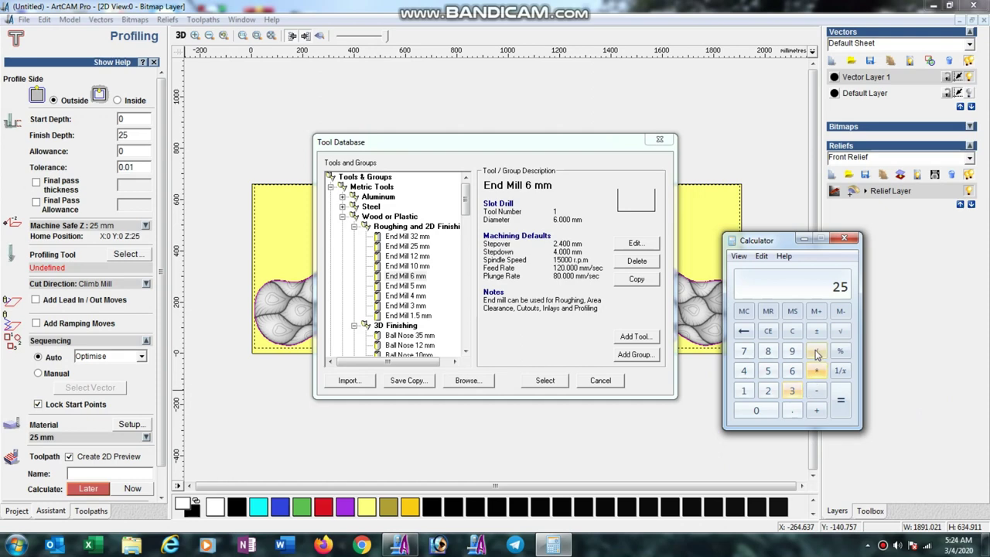
click(816, 351)
click(792, 390)
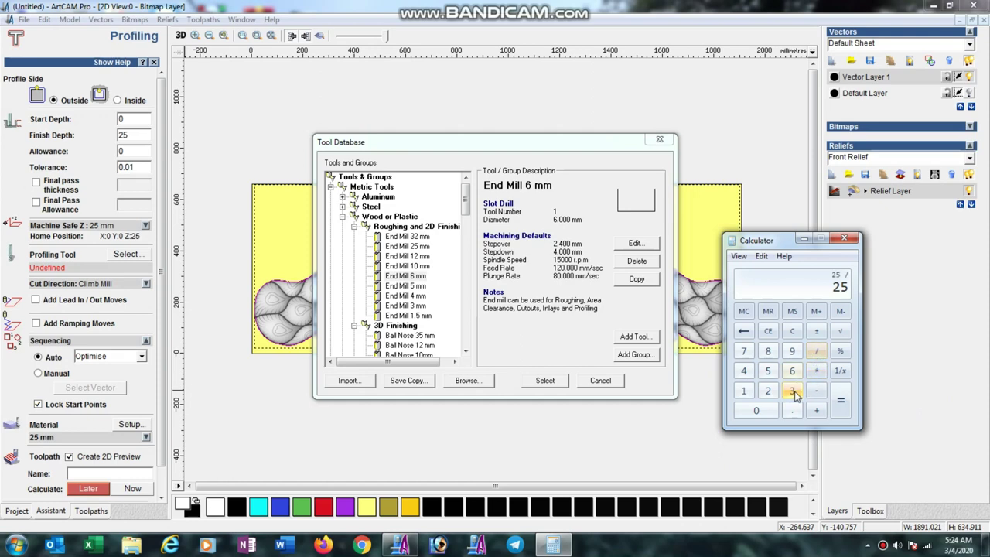
click(841, 400)
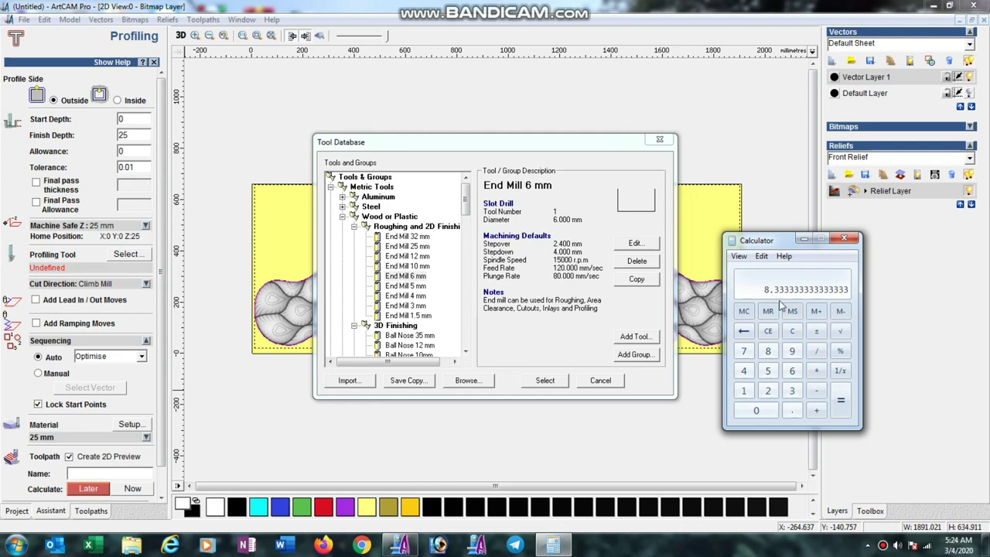
Step: Work out 25 ÷ 9 = 2.778, close Calculator, and reselect End Mill 6 mm
click(792, 331)
click(770, 387)
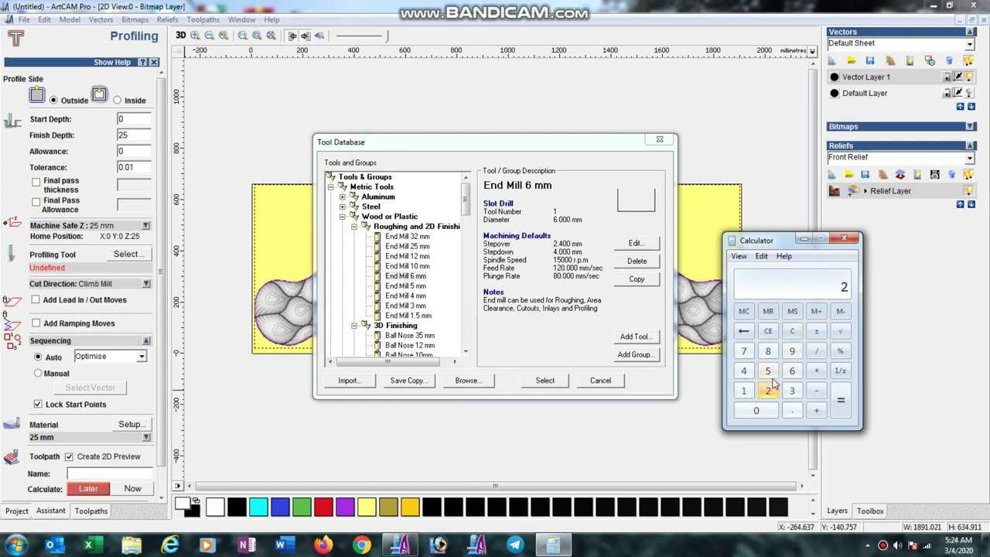
click(768, 370)
click(816, 351)
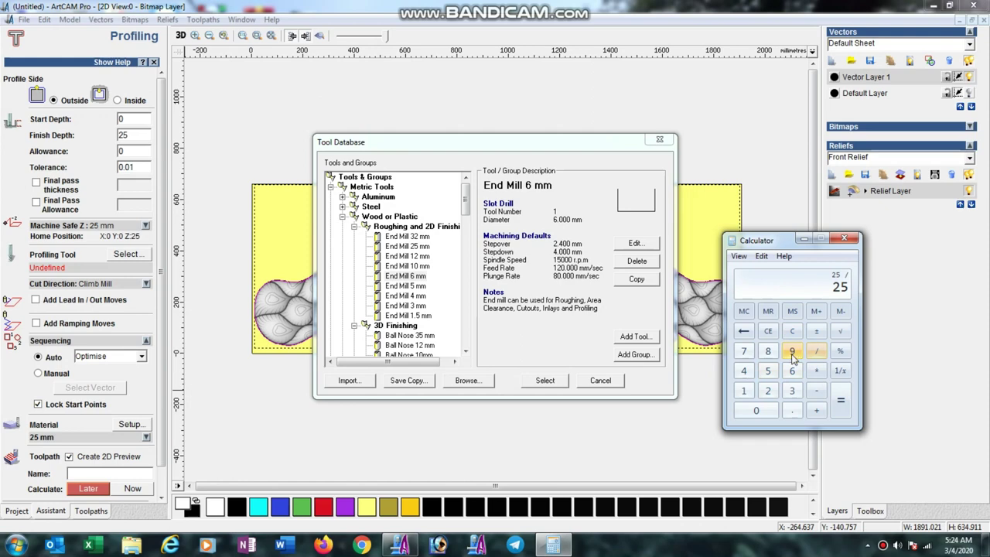
click(792, 352)
click(841, 400)
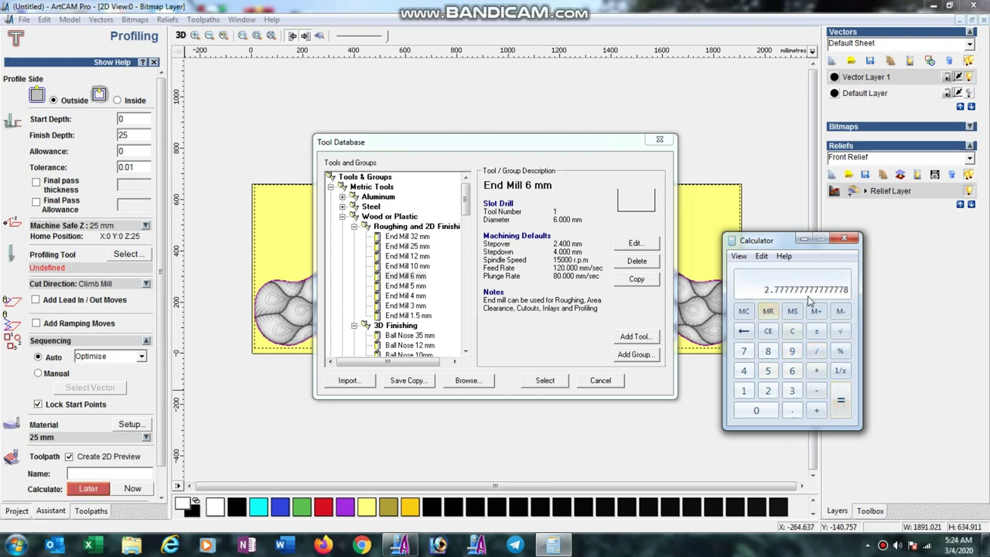
click(847, 242)
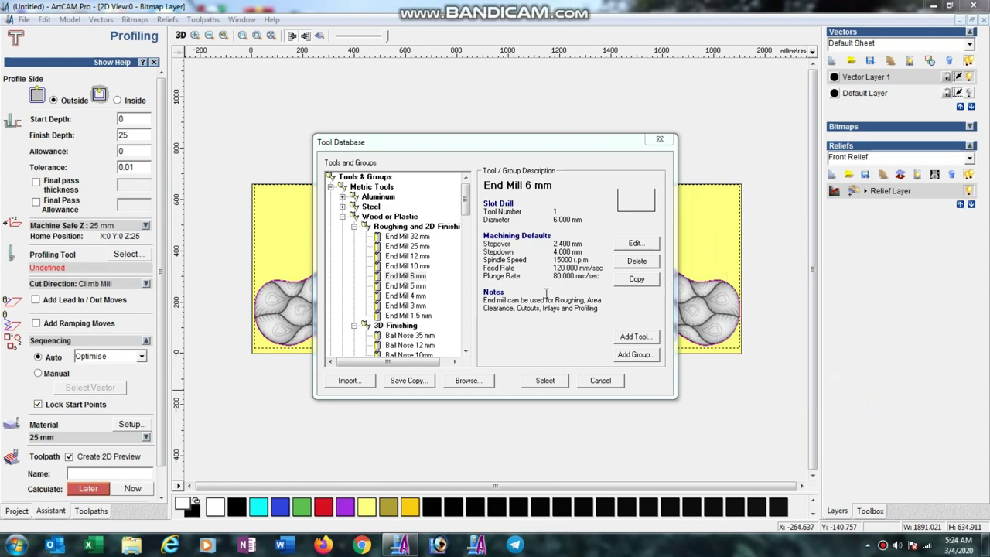
click(405, 275)
Step: Give End Mill 6 mm a 2.777 mm stepdown and make it the profiling tool
click(636, 243)
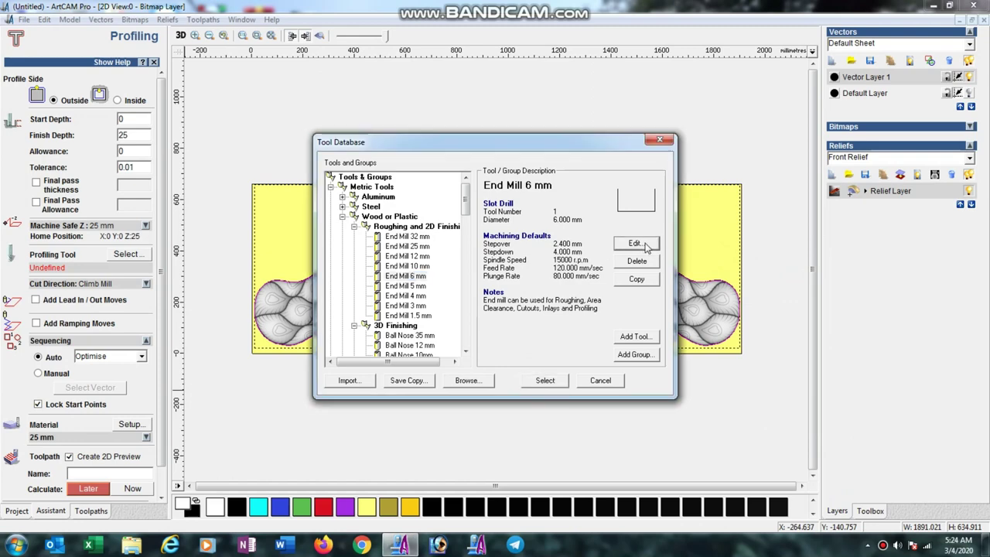
double_click(638, 184)
text(2.777)
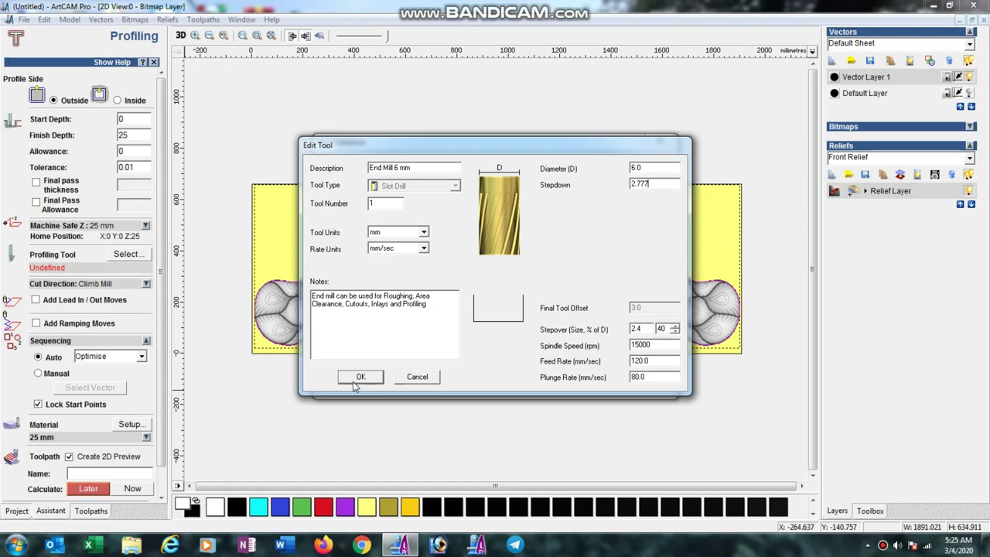
click(357, 376)
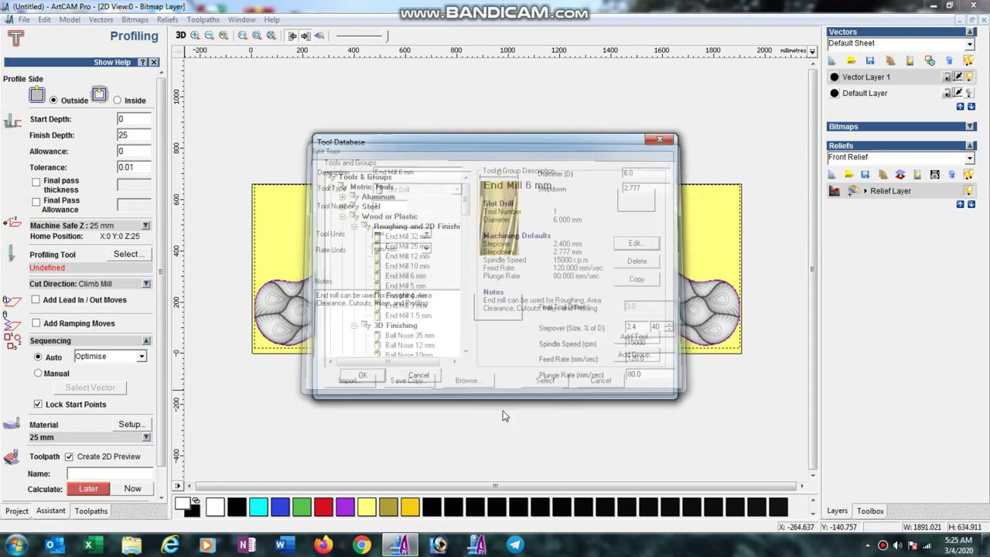
click(545, 380)
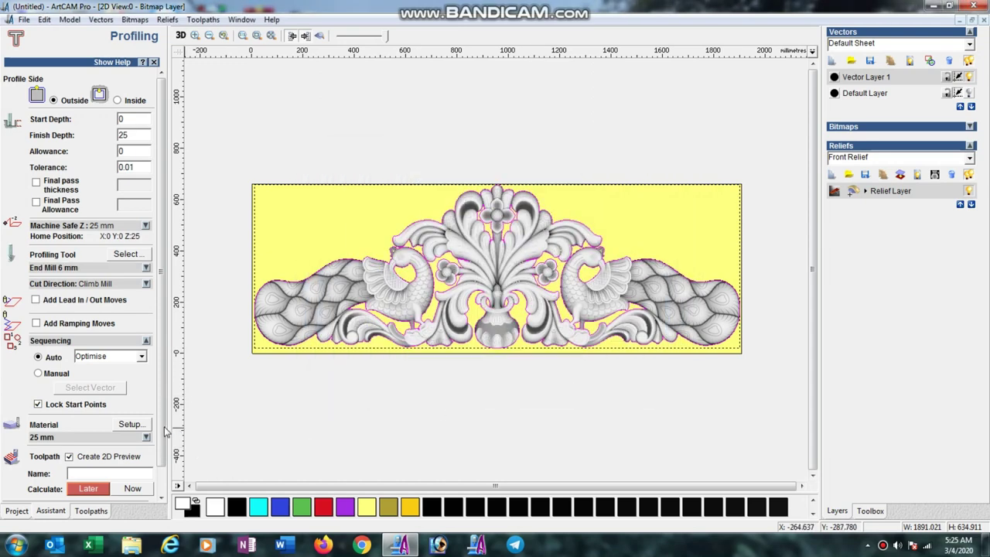
Step: Confirm the 25 mm material setup and calculate the Profile toolpath, dismissing the self-intersection warnings
scroll(165, 499, down, 1)
click(130, 396)
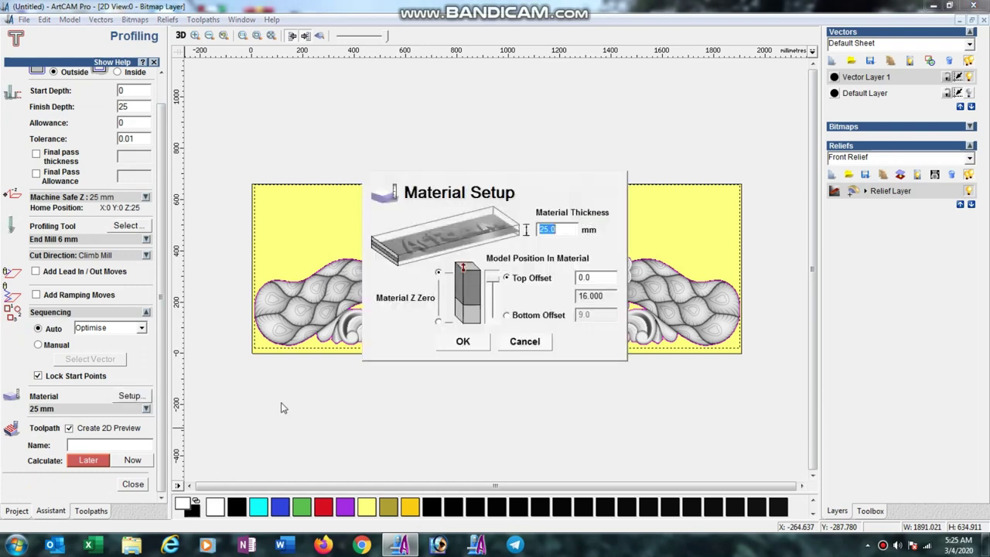
click(470, 344)
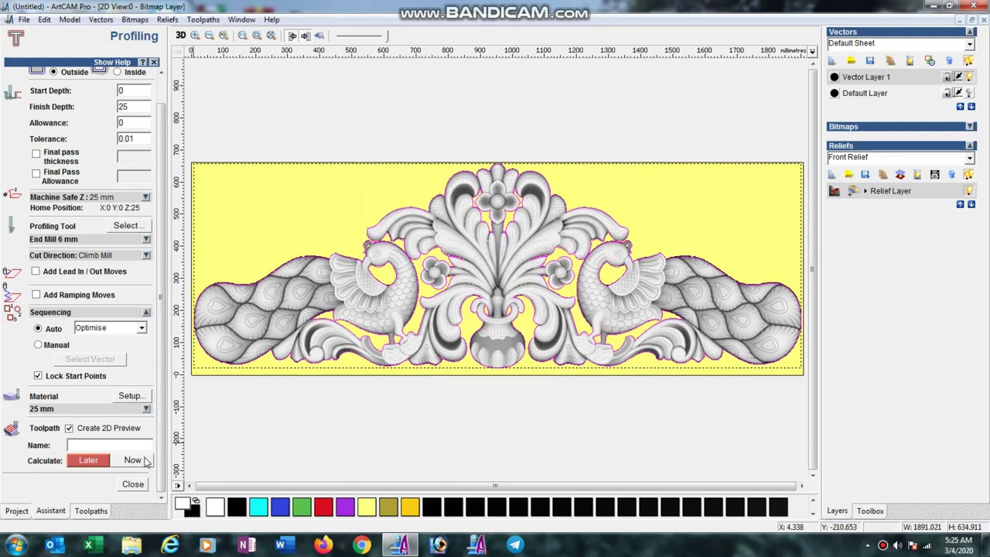
click(133, 460)
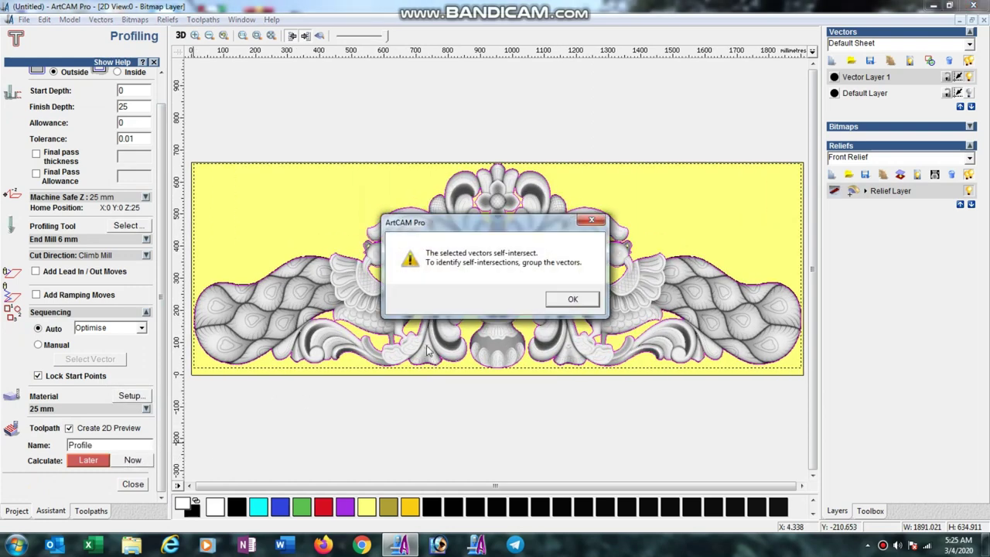
click(570, 303)
click(567, 300)
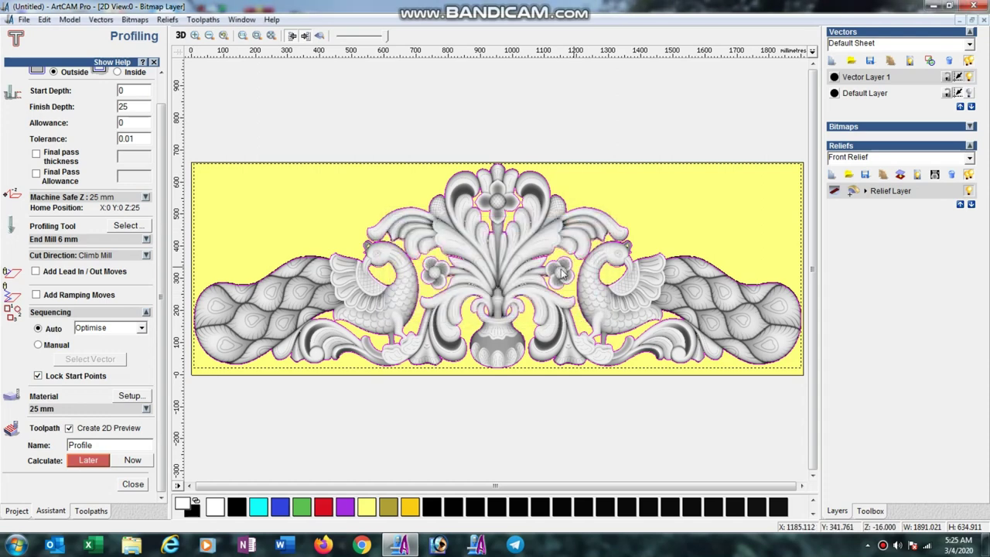
Step: Select all the outline vectors, fade the relief shading, and close the Profiling settings
scroll(591, 195, down, 1)
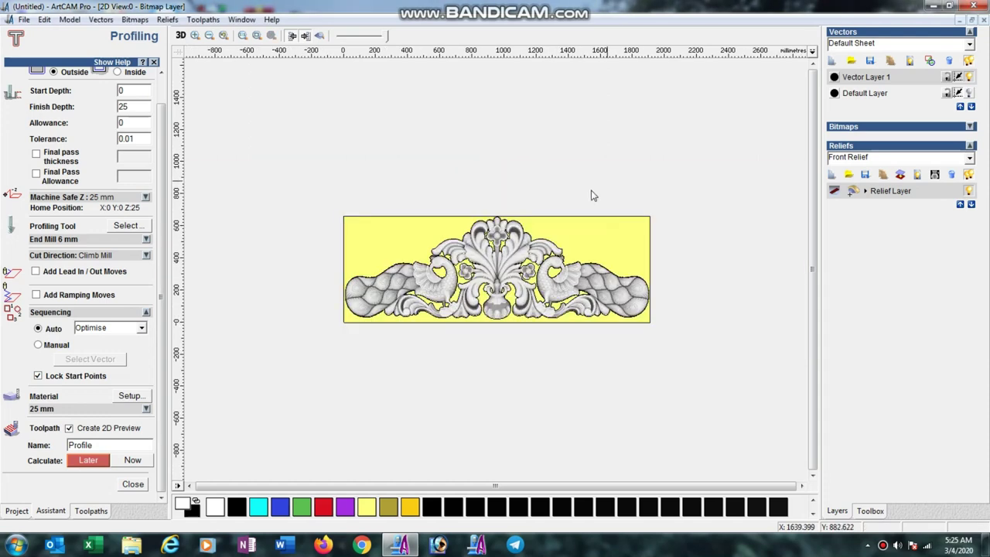
drag(278, 160, 808, 457)
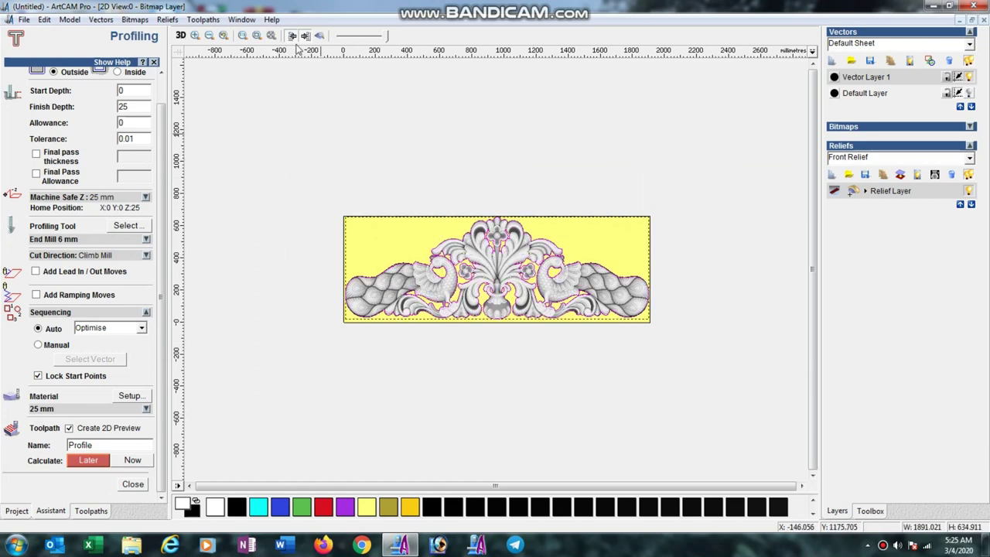
drag(387, 36, 341, 36)
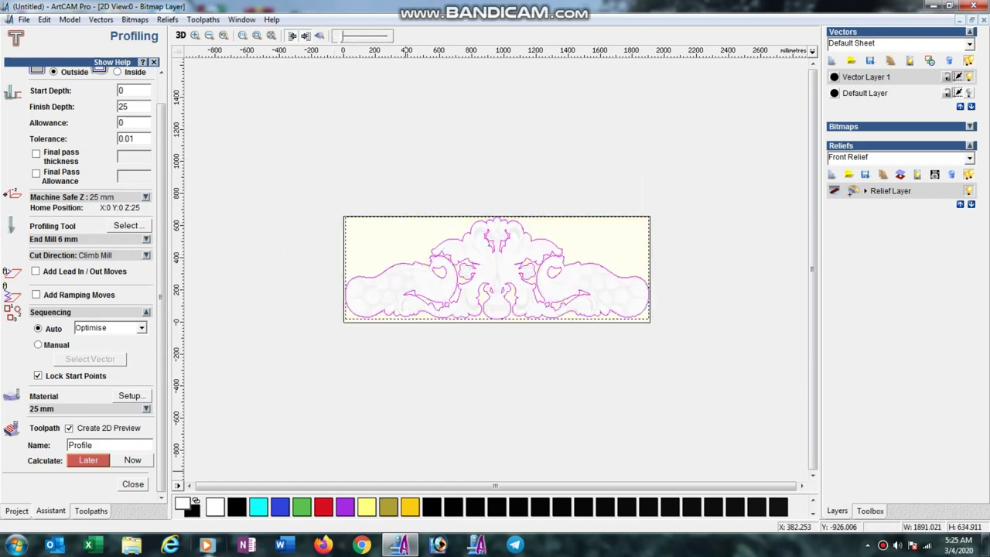
click(137, 484)
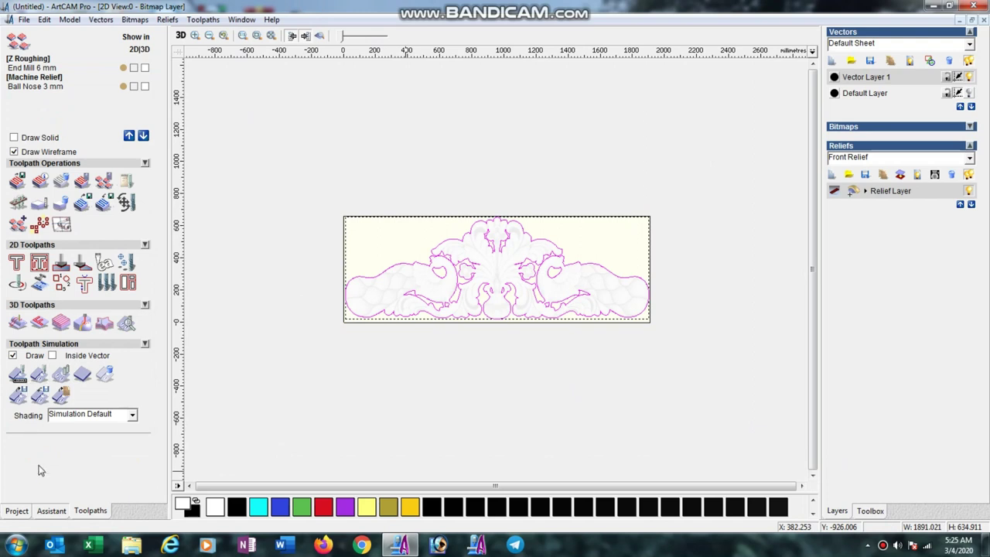
Step: Use Vector Doctor to identify and fix the self-intersecting loops, keeping the problem markers
click(51, 511)
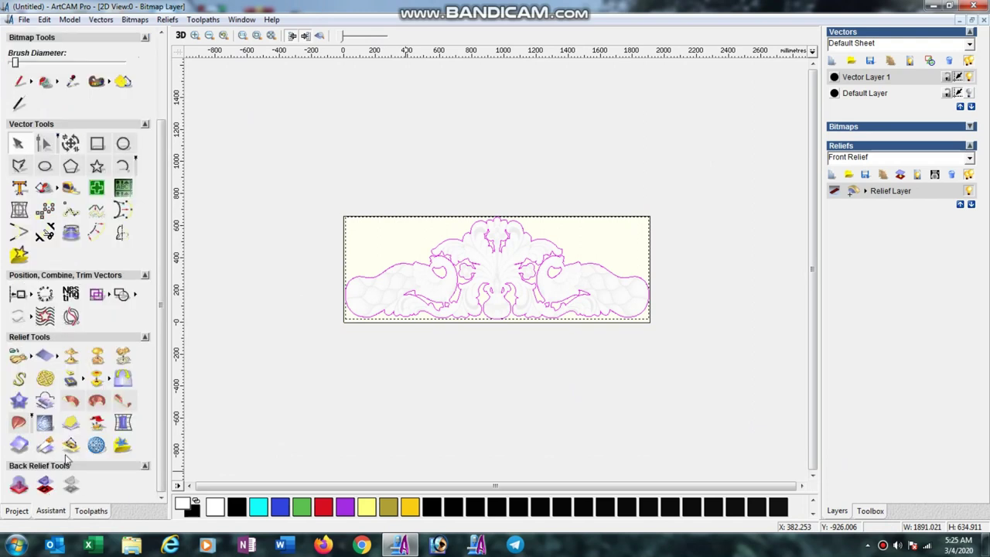
click(98, 187)
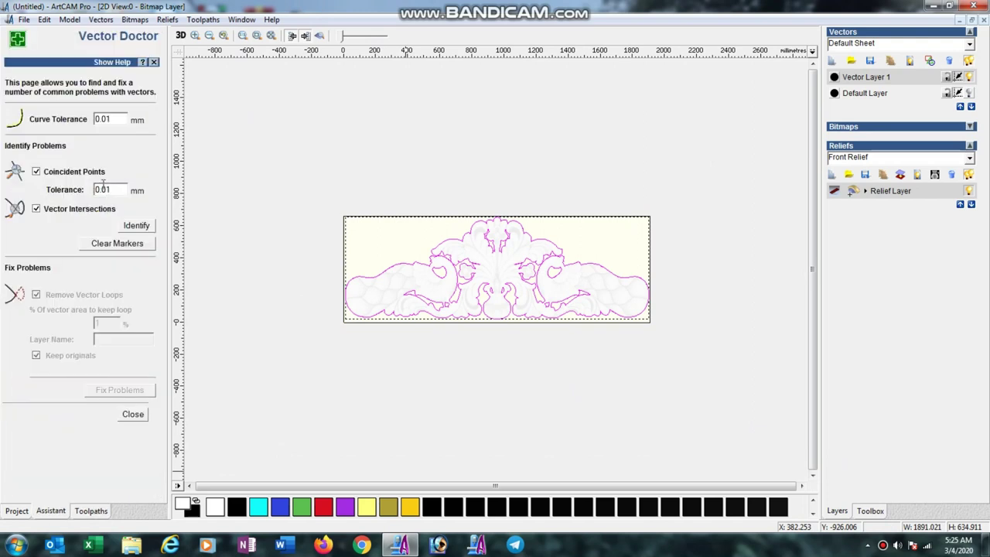
click(139, 226)
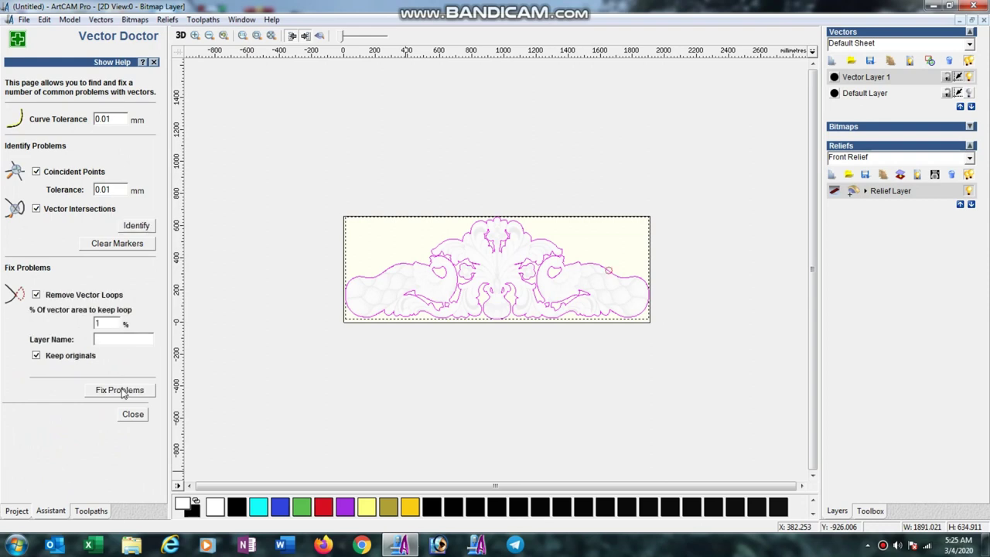
click(122, 392)
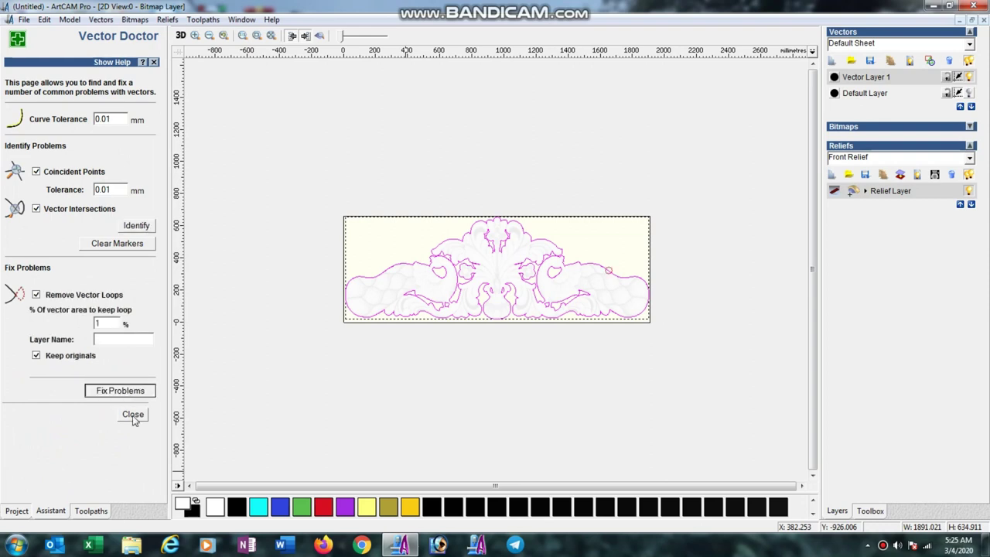
click(132, 415)
click(548, 299)
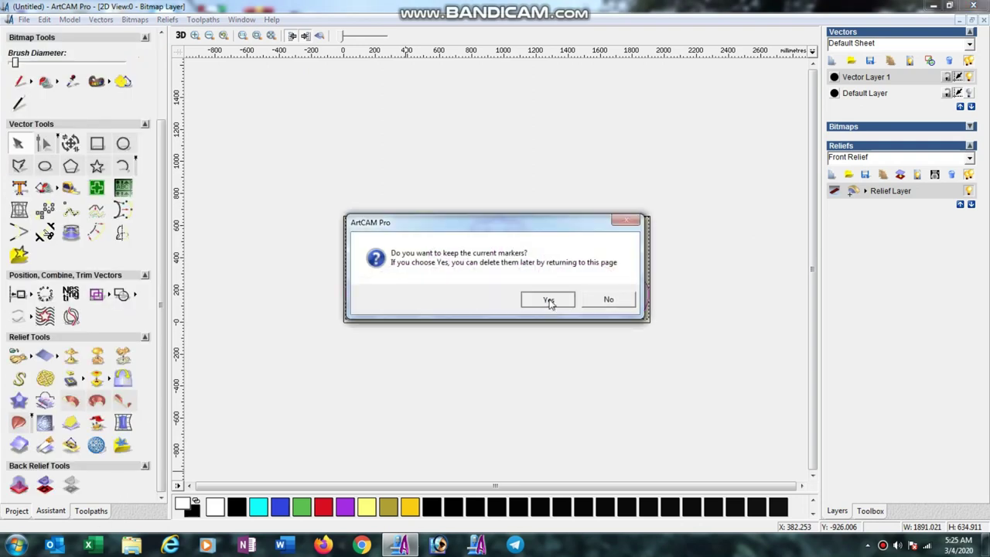
Step: Create a new Profiling toolpath with End Mill 6 mm, calculate it, and close the settings
click(90, 511)
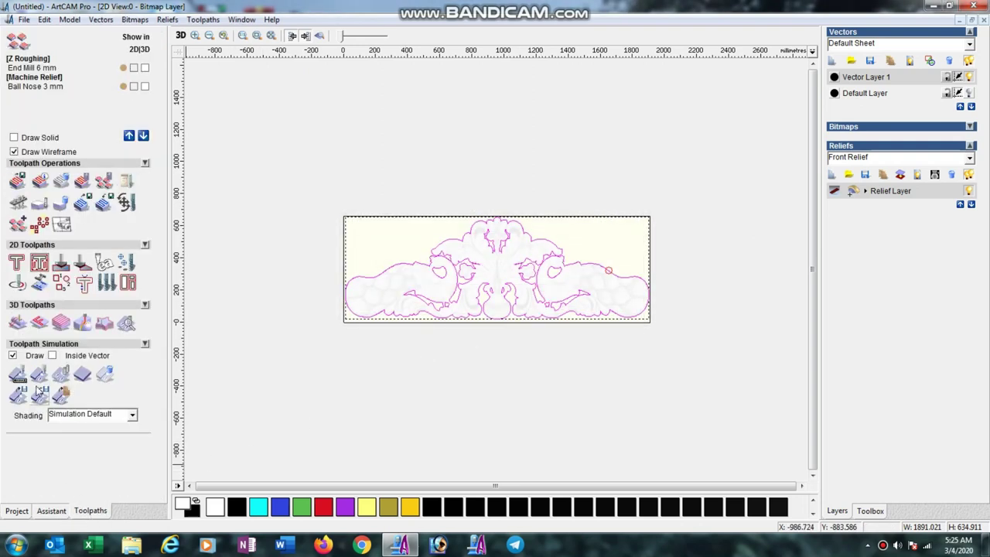
click(17, 263)
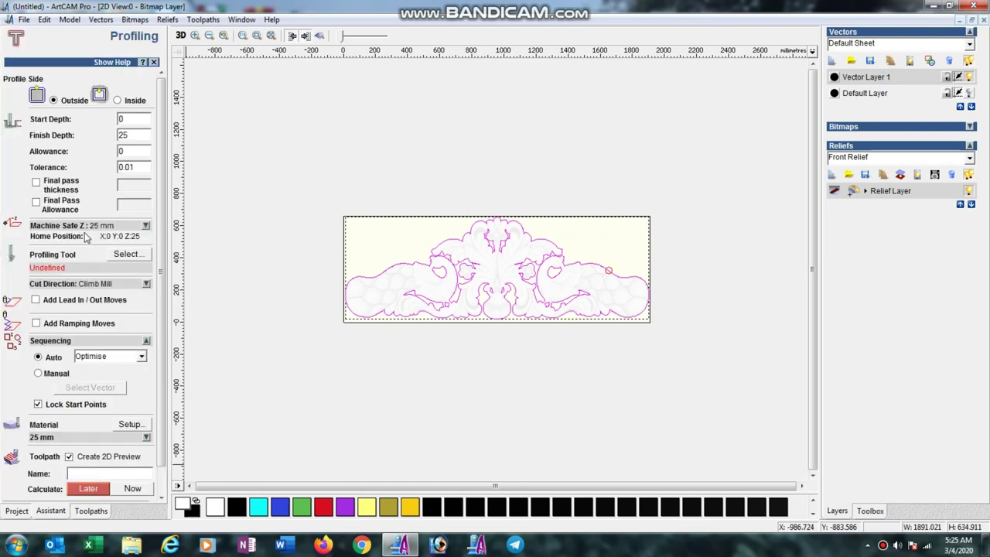
click(133, 256)
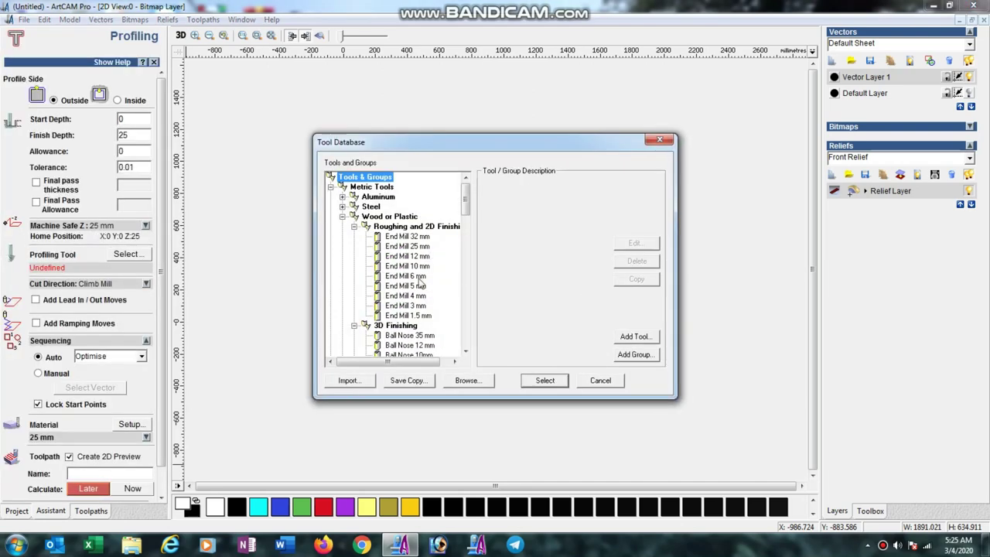
click(418, 278)
click(634, 244)
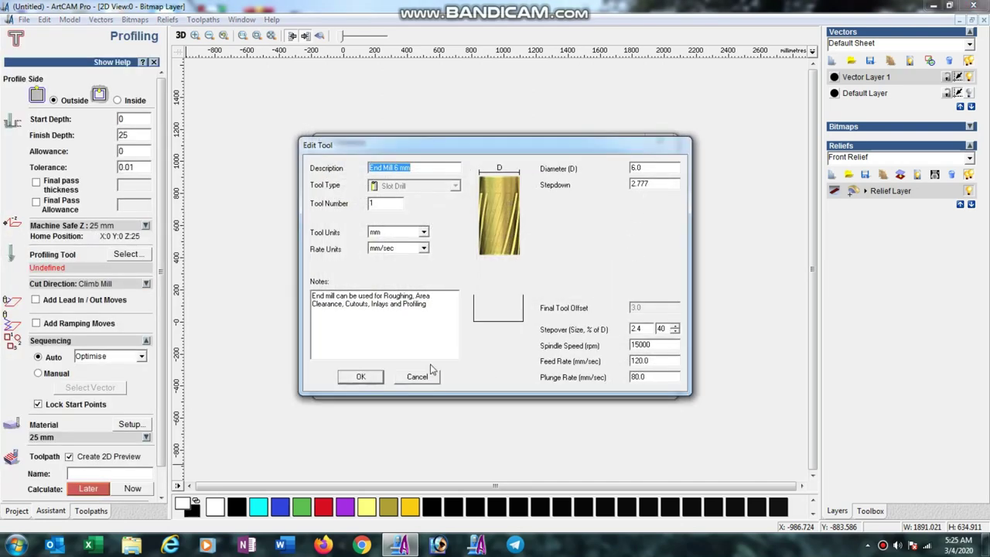
click(361, 377)
click(539, 386)
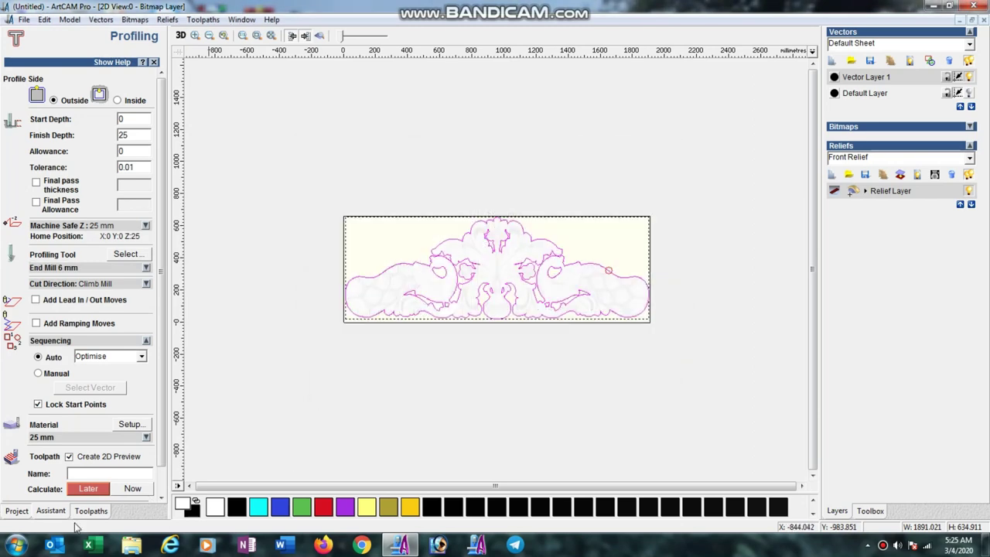
click(136, 490)
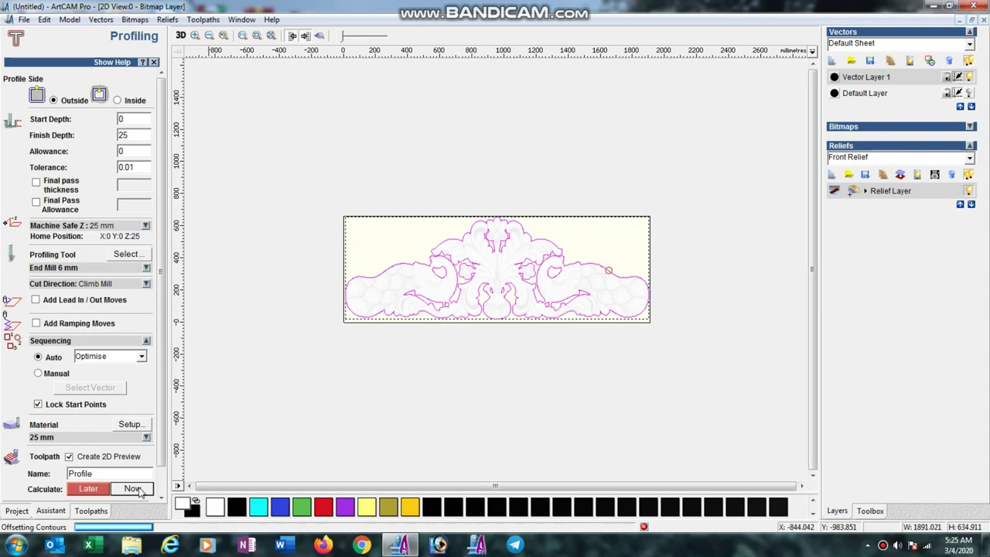
click(133, 485)
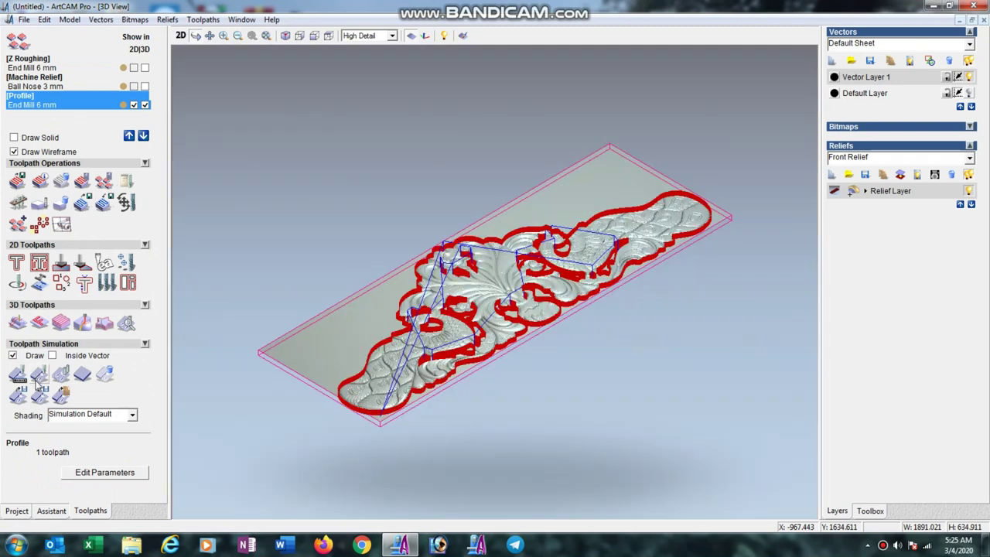
Step: Simulate the Profile toolpath in 3D and orbit to a near top-down view
click(37, 381)
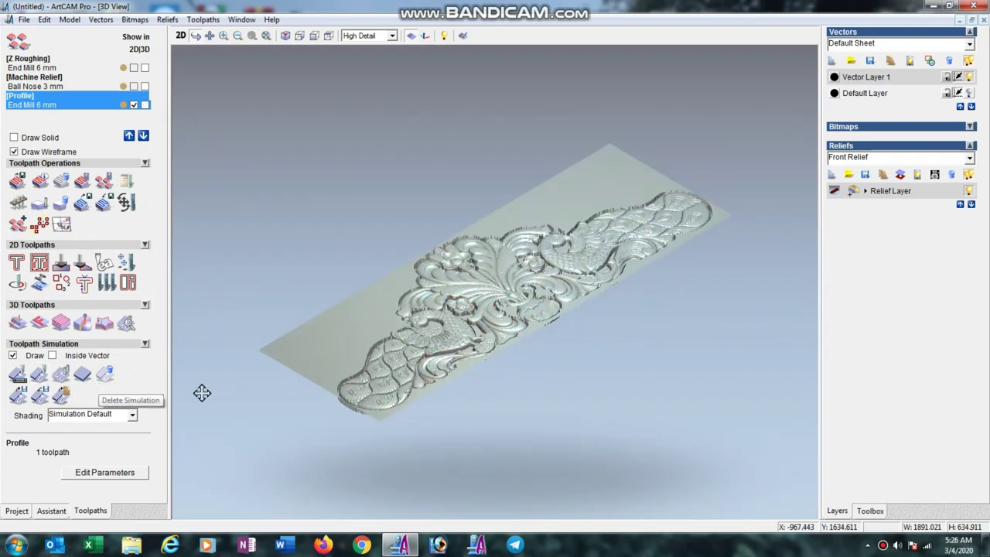
mouse_move(602, 358)
mouse_down()
mouse_move(575, 427)
mouse_move(550, 350)
mouse_up()
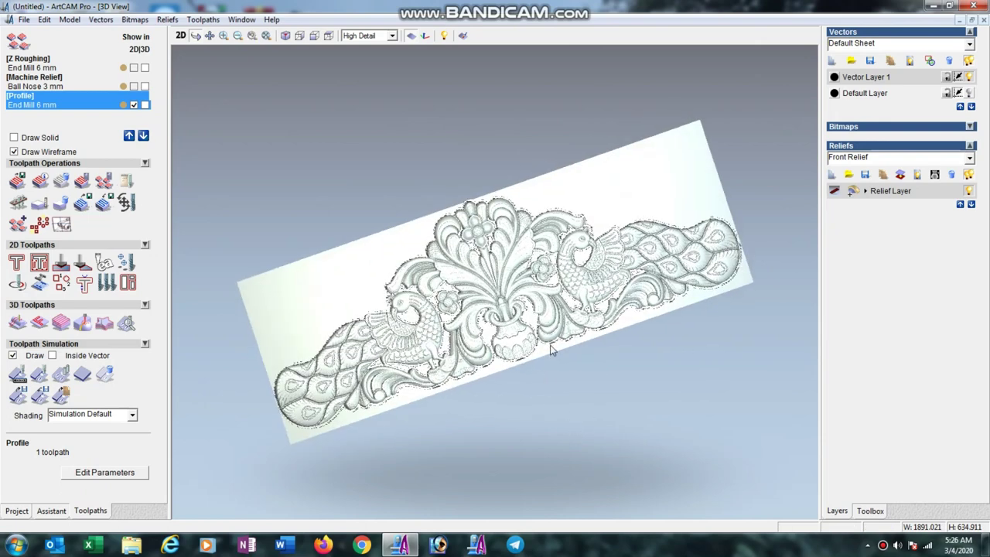